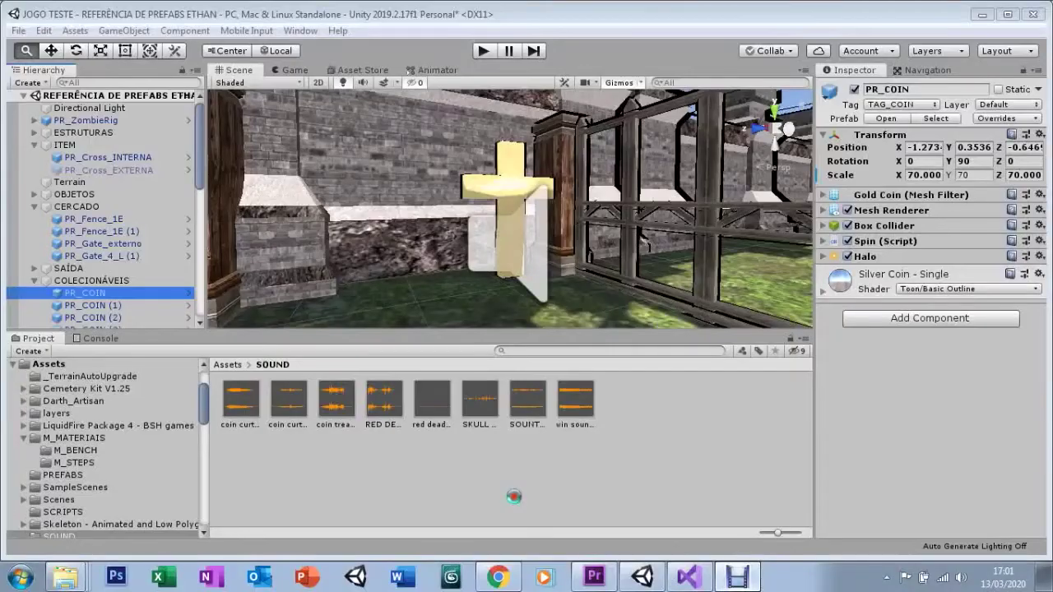
# Step: Deselect PR_COIN and pull the Scene view back to a wide shot of the gate and coins
pyautogui.click(520, 481)
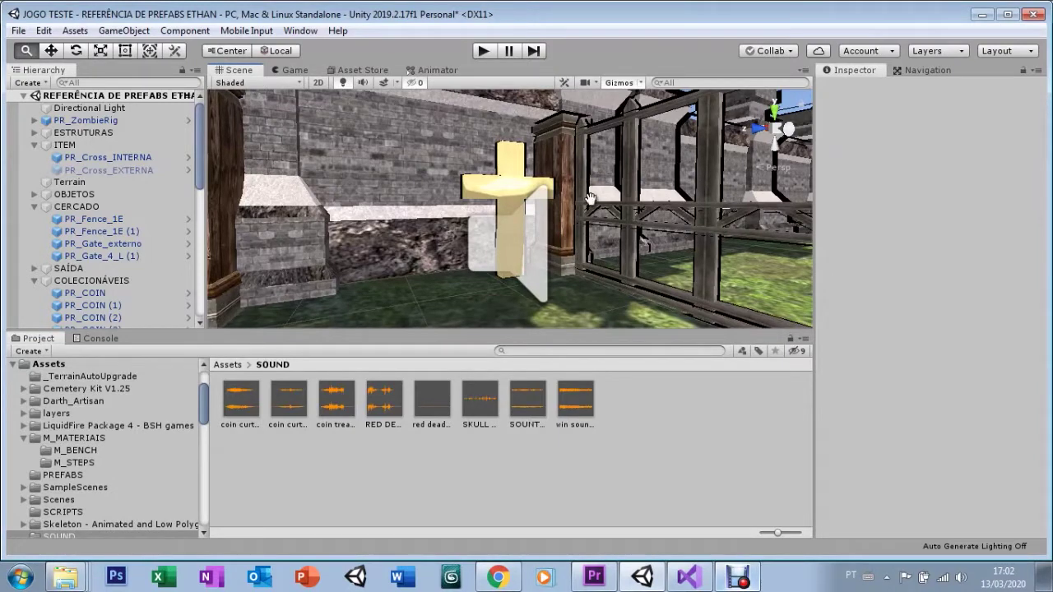
pyautogui.moveTo(603, 262)
pyautogui.mouseDown(button='right')
pyautogui.moveTo(655, 247)
pyautogui.moveTo(632, 270)
pyautogui.moveTo(620, 168)
pyautogui.mouseUp(button='right')
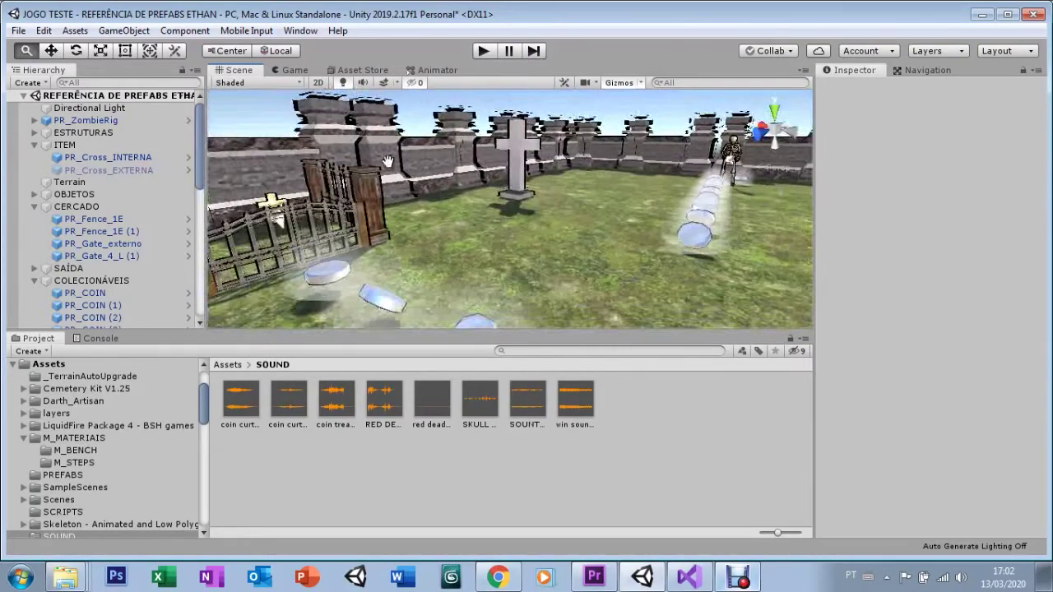
# Step: Inspect PR_ZombieRig's Collect Coin (Script) component, then switch to Visual Studio
pyautogui.click(89, 120)
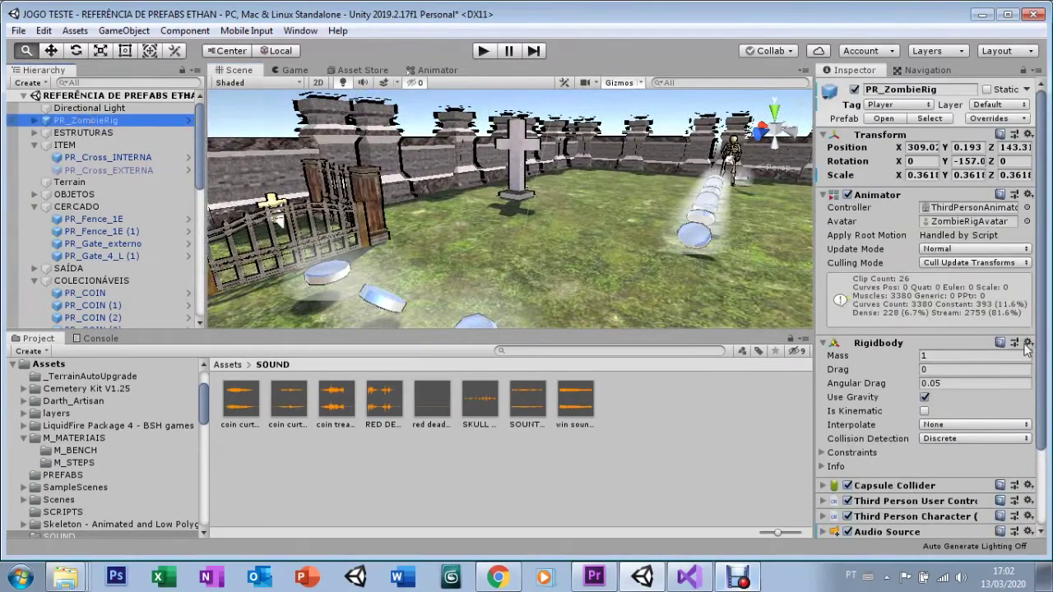
pyautogui.scroll(-3, 968, 471)
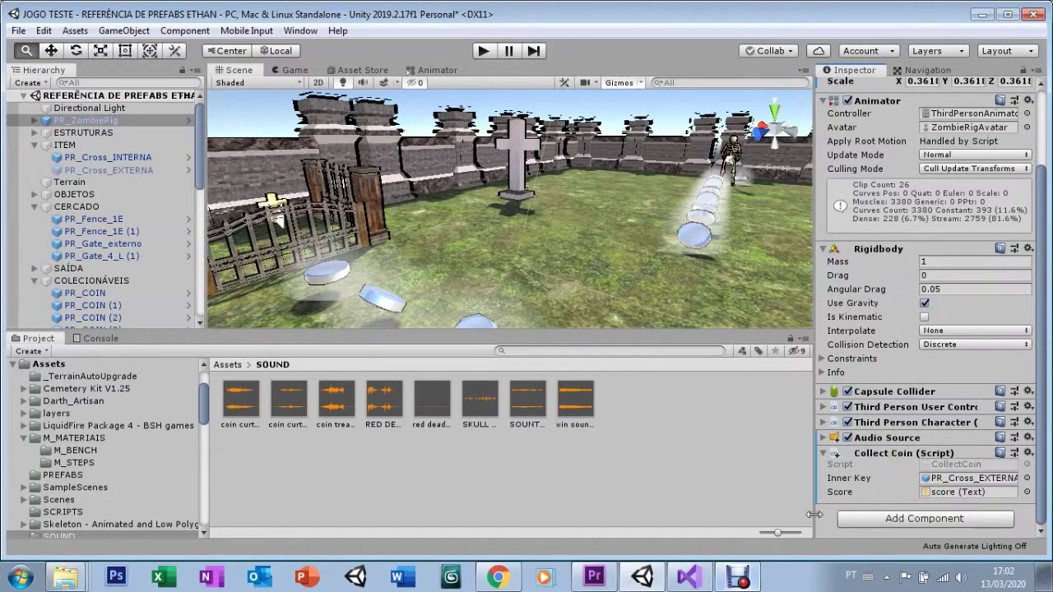
pyautogui.click(691, 577)
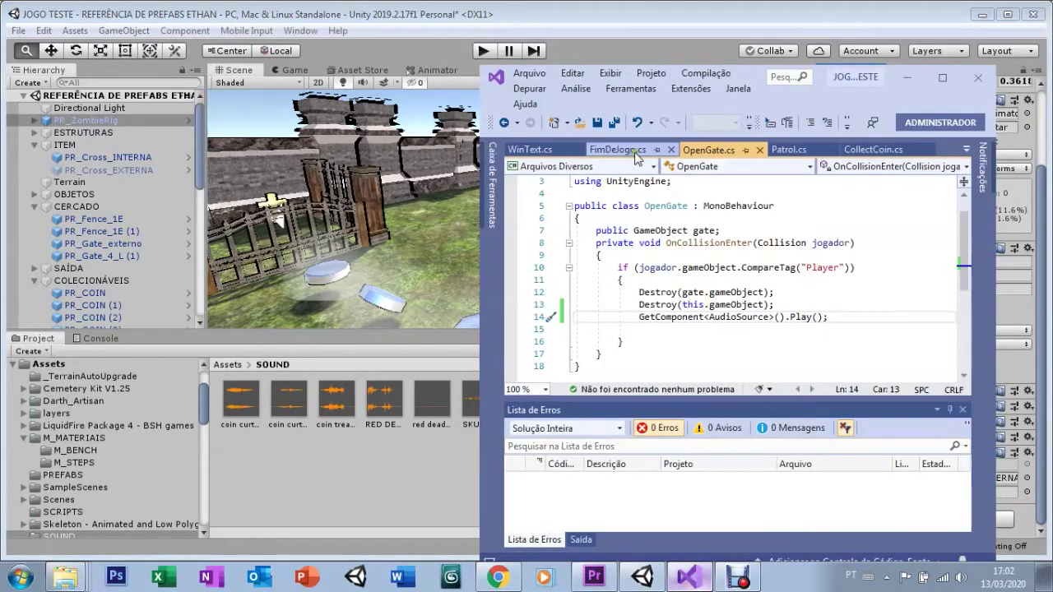
# Step: Read through CollectCoin.cs, picking out the 30 in the innerKey coin check
pyautogui.click(860, 153)
pyautogui.moveTo(964, 251); pyautogui.dragTo(963, 278)
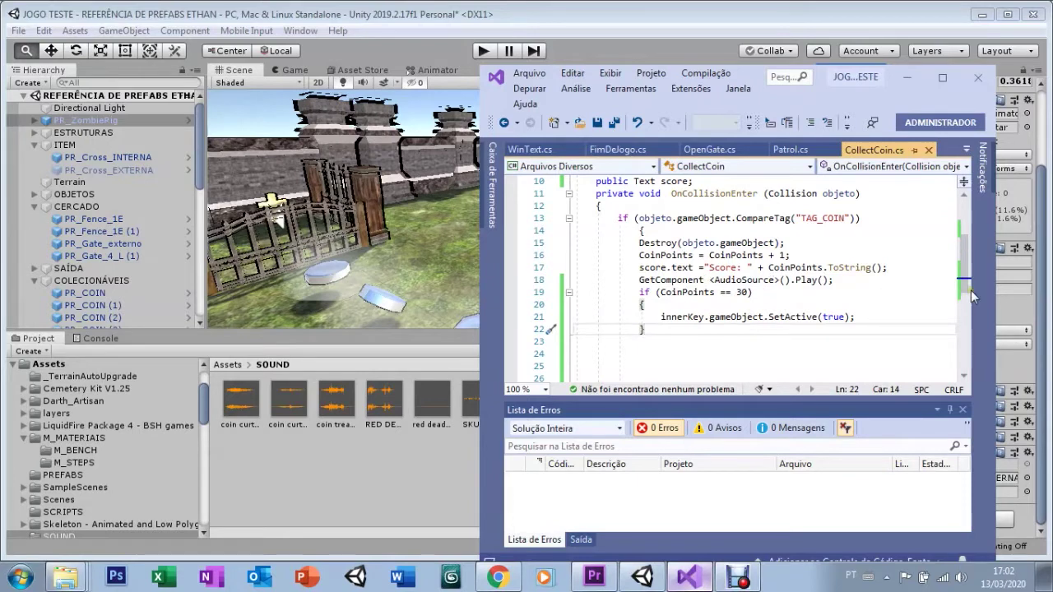
pyautogui.scroll(-1, 966, 293)
pyautogui.scroll(-1, 967, 292)
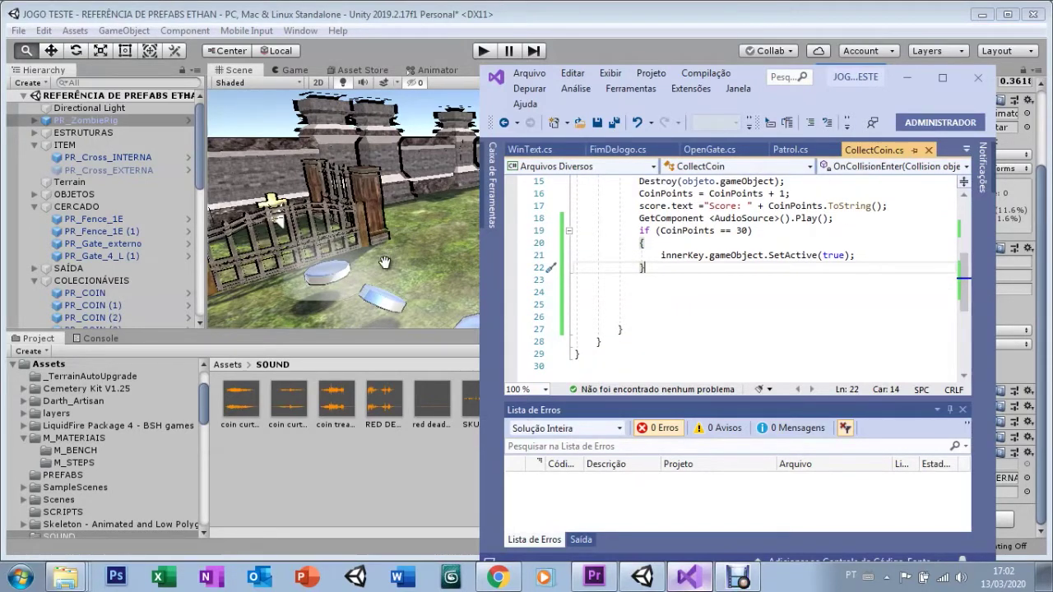
pyautogui.doubleClick(740, 230)
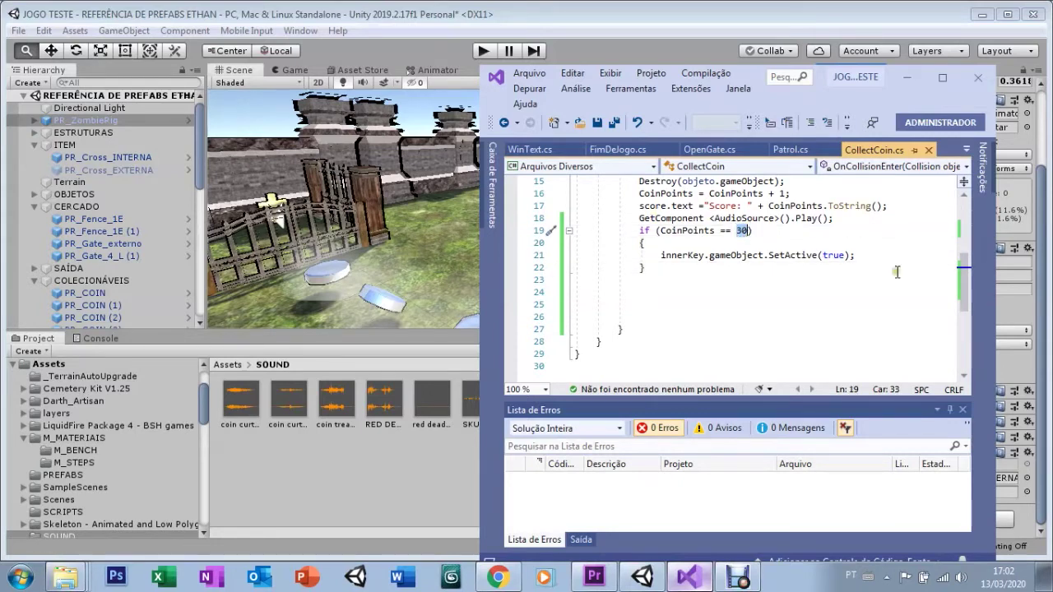
pyautogui.scroll(3, 923, 280)
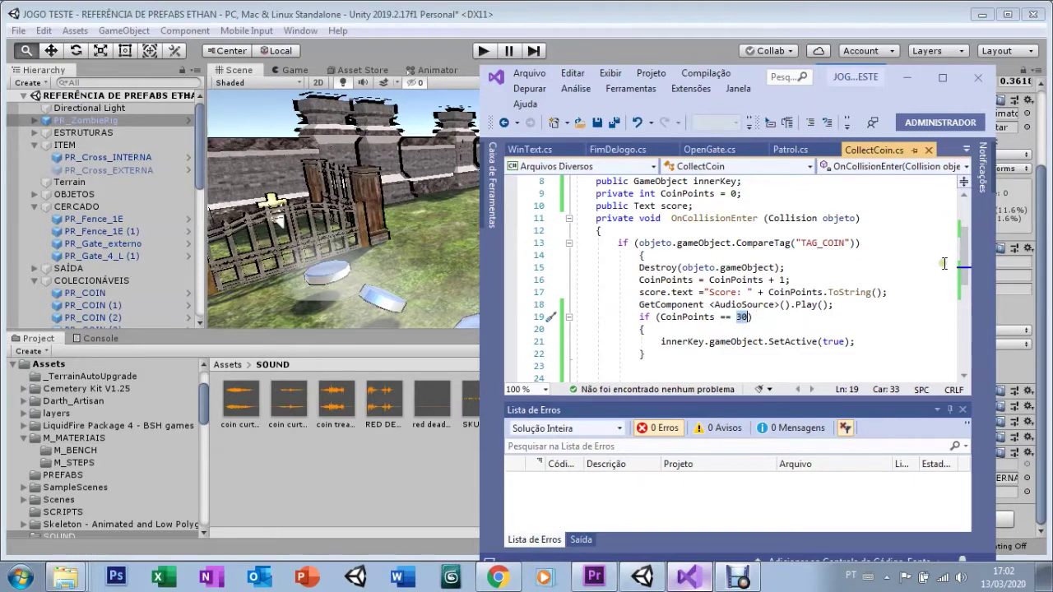
pyautogui.scroll(3, 959, 247)
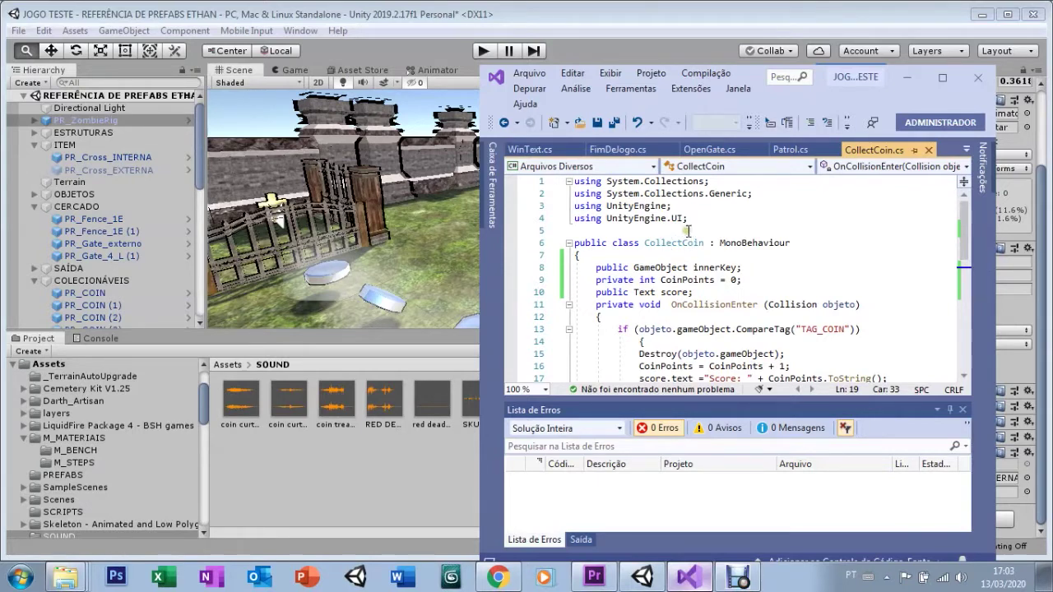
# Step: Declare 'private int CoinTotal;' as a new field at the top of the CollectCoin class
pyautogui.click(739, 259)
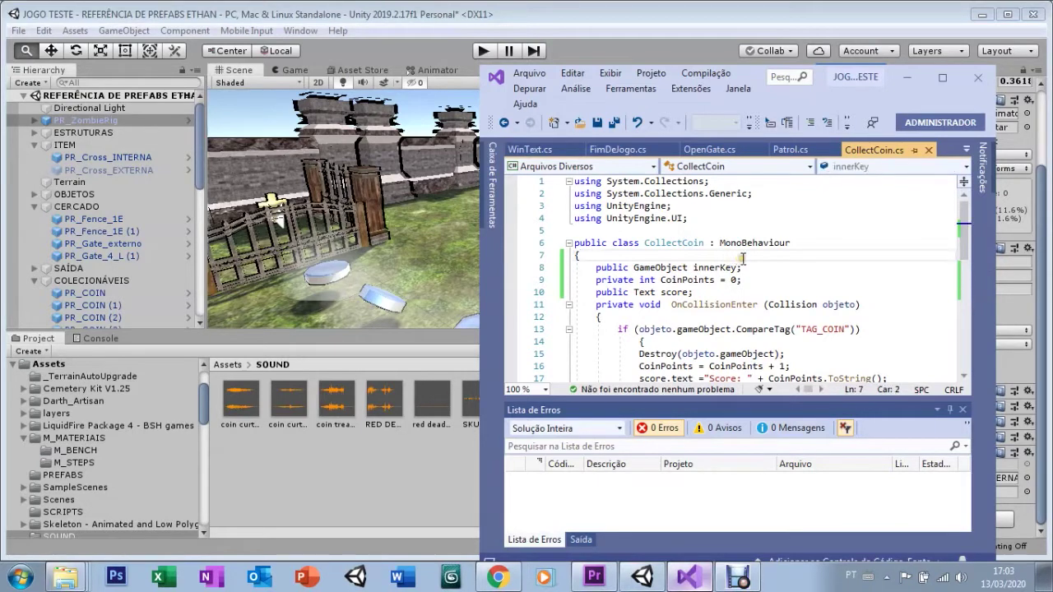
pyautogui.press('Return')
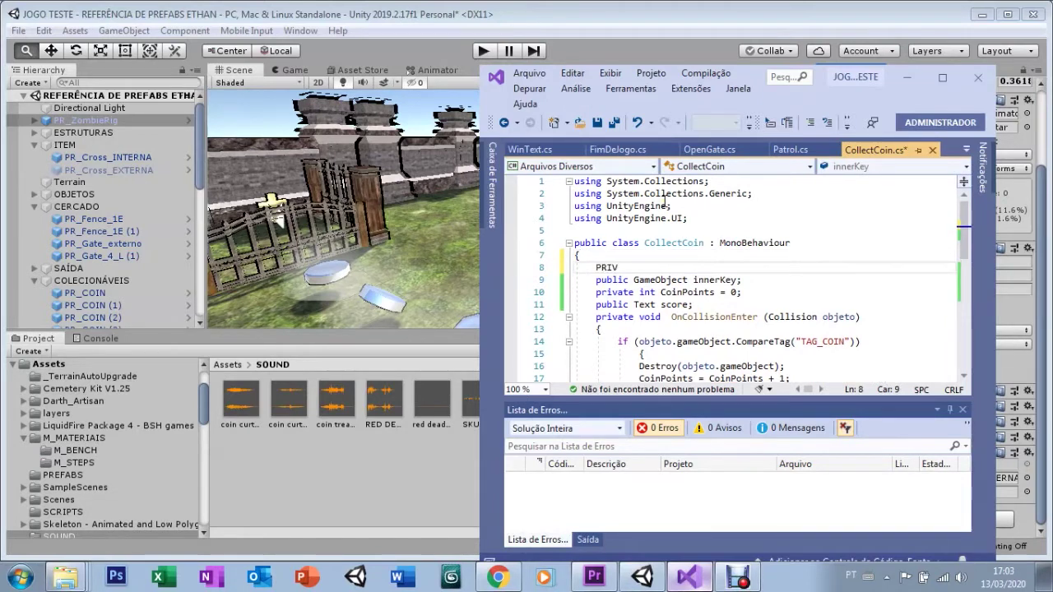
pyautogui.press('BackSpace')
pyautogui.press('BackSpace')
pyautogui.write('privaet')
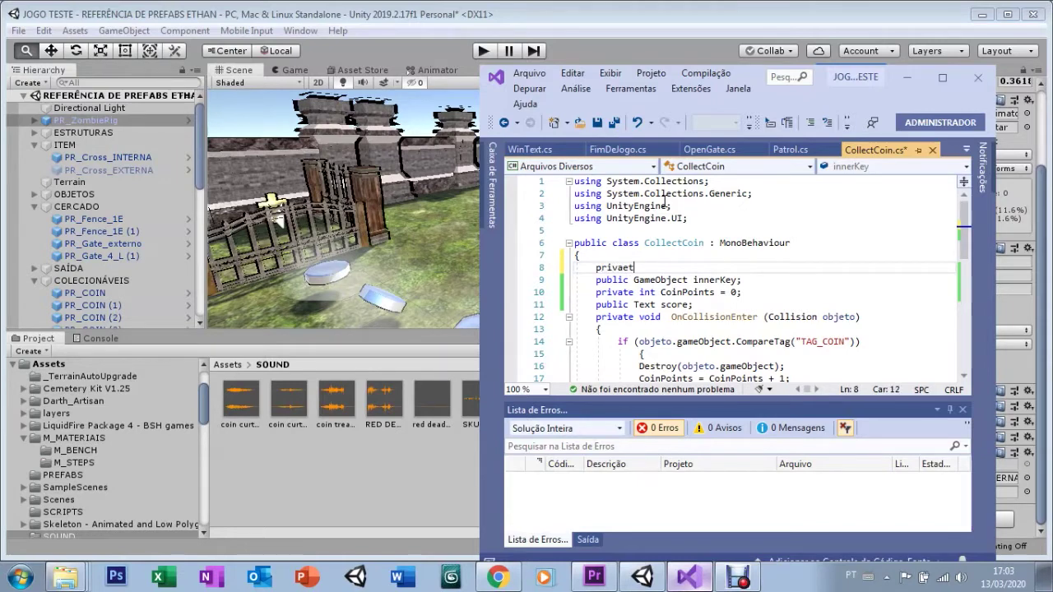
pyautogui.press('BackSpace')
pyautogui.press('BackSpace')
pyautogui.write('te in')
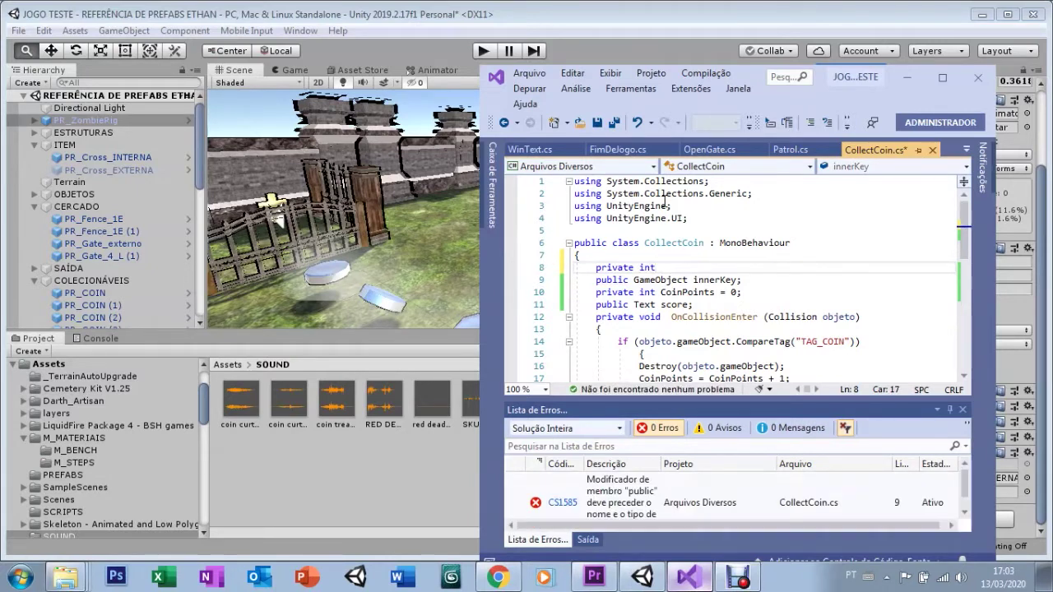
pyautogui.write('CoinTotal')
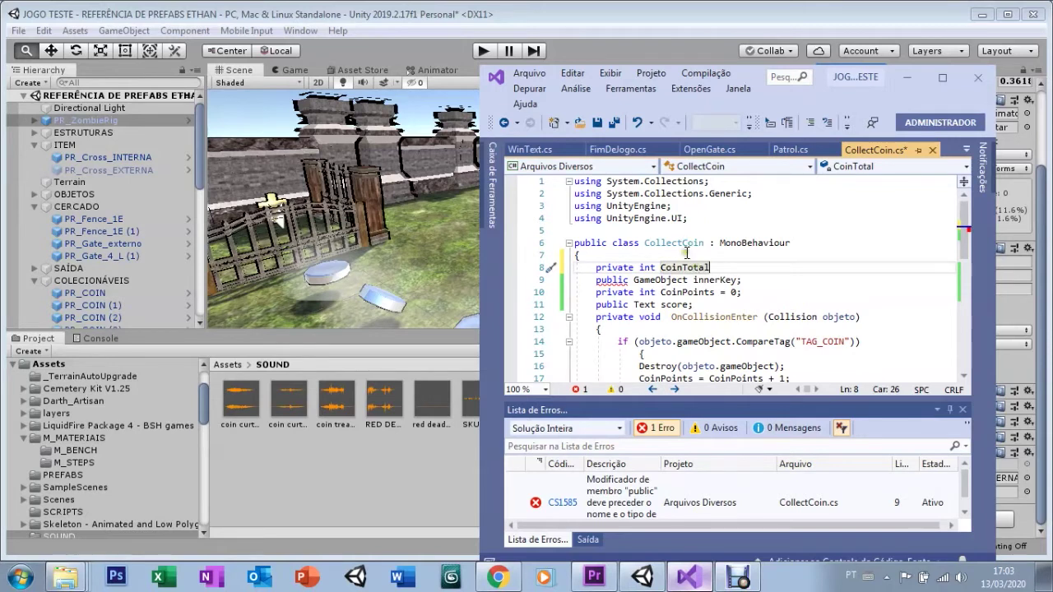
pyautogui.write(';')
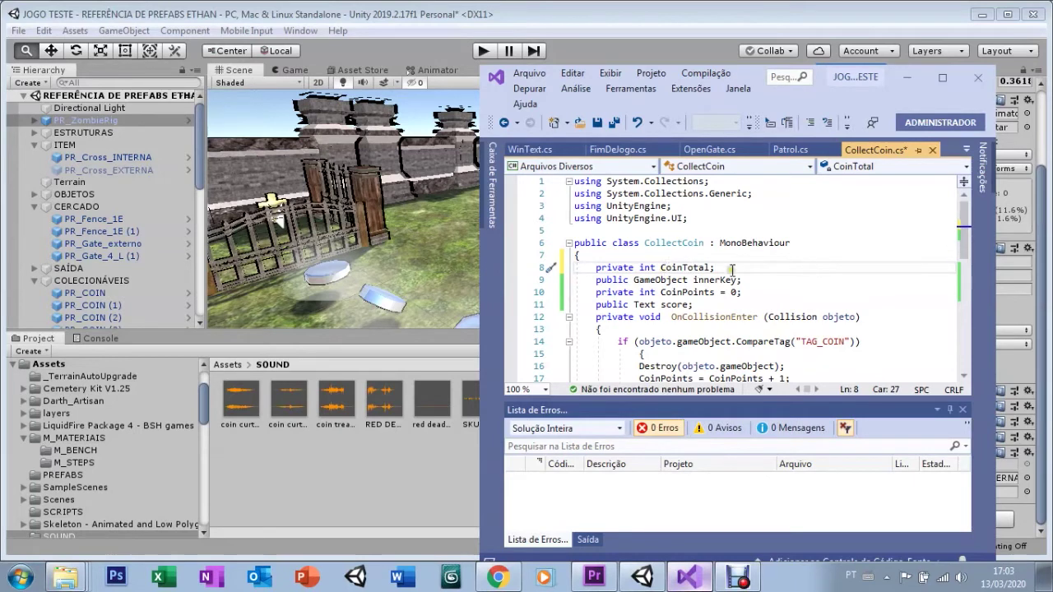
pyautogui.moveTo(966, 245); pyautogui.dragTo(966, 255)
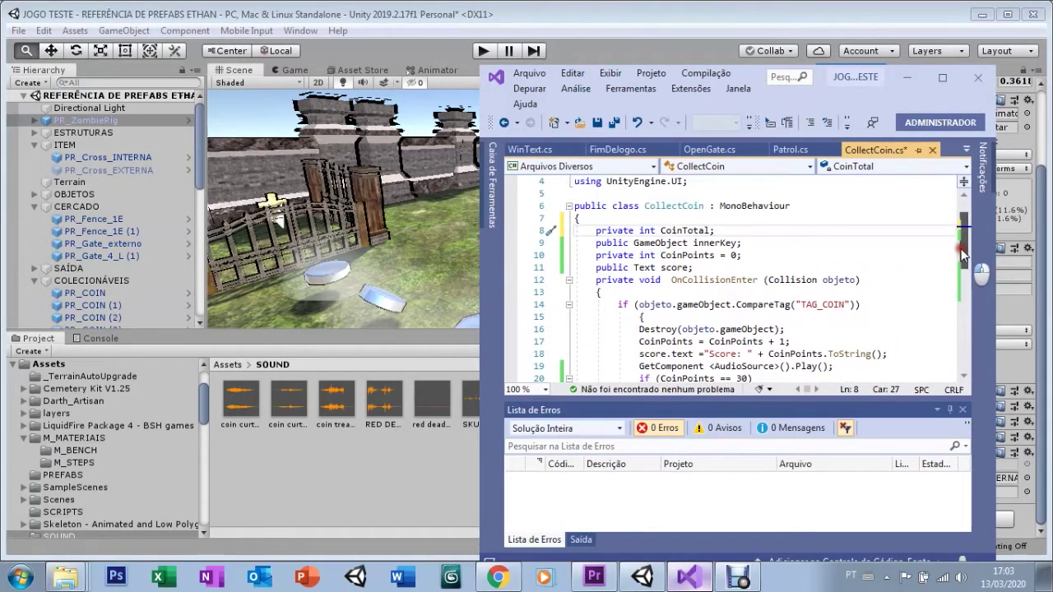
pyautogui.moveTo(964, 255); pyautogui.dragTo(964, 258)
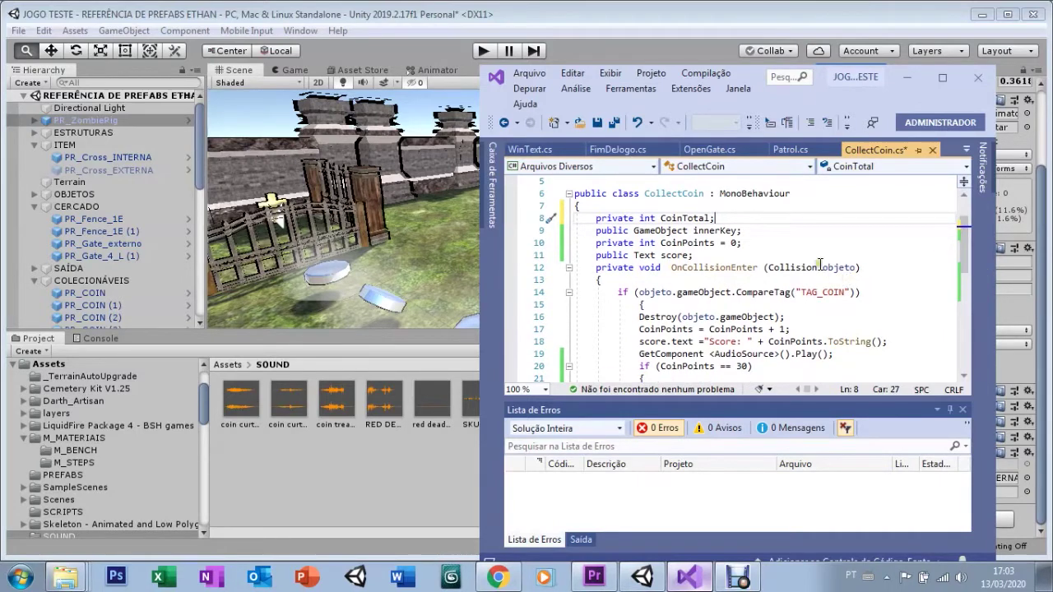
pyautogui.click(701, 255)
# Step: Add an empty 'private void Awake() { }' method below the 'public Text score;' field
pyautogui.press('Return')
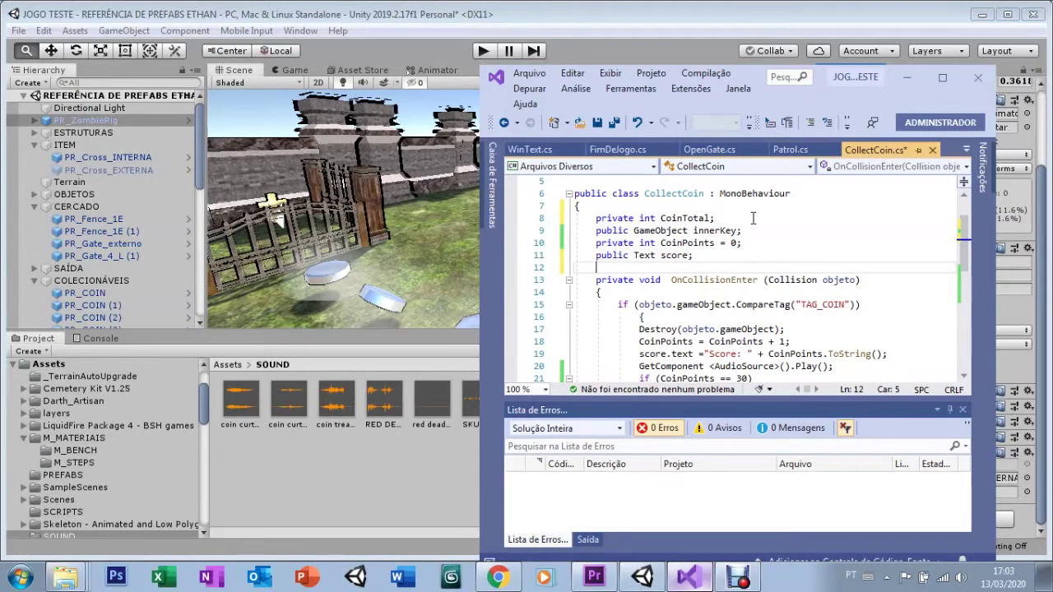
pyautogui.write('private void')
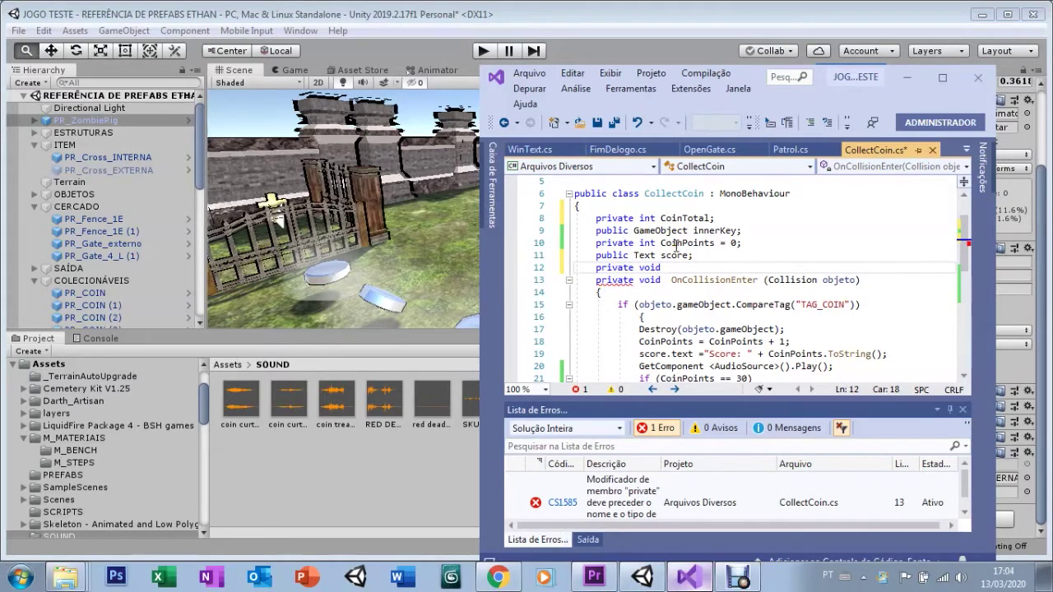
pyautogui.write('ak')
pyautogui.write('(')
pyautogui.write('()')
pyautogui.write('[')
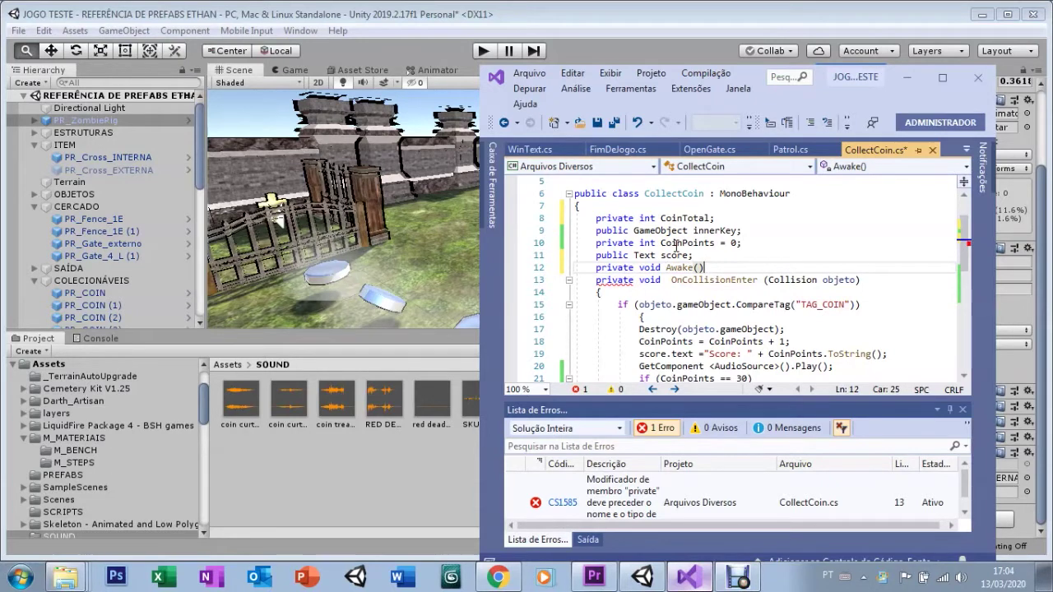
pyautogui.press('Return')
pyautogui.write('{')
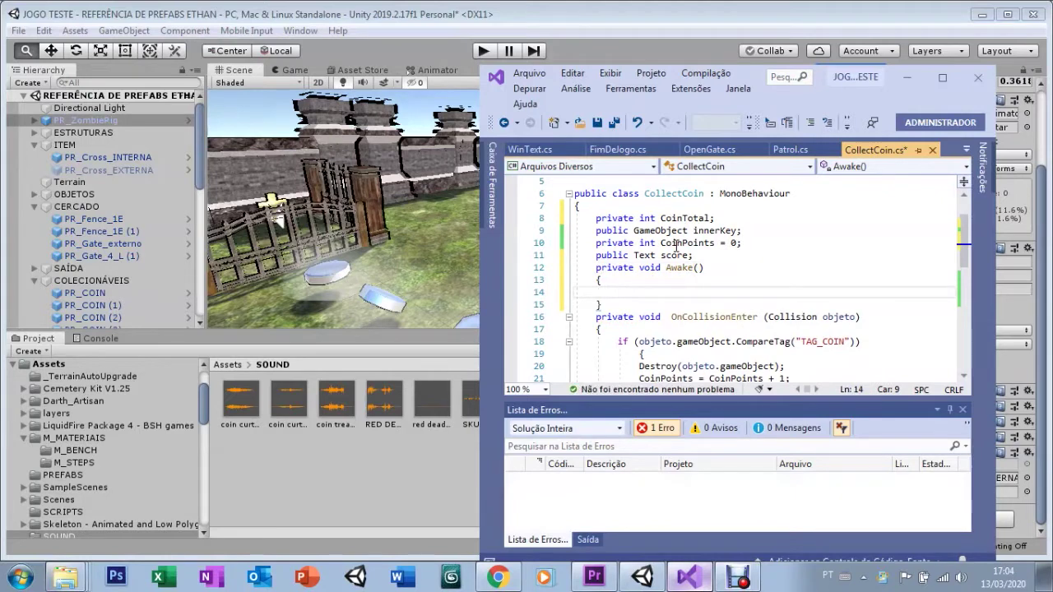
# Step: In Awake, write CoinTotal = GameObject.FindGameObjectsWithTag("TAG_COIN").Length; fixing the parentheses and semicolon
pyautogui.write('CoinTotal')
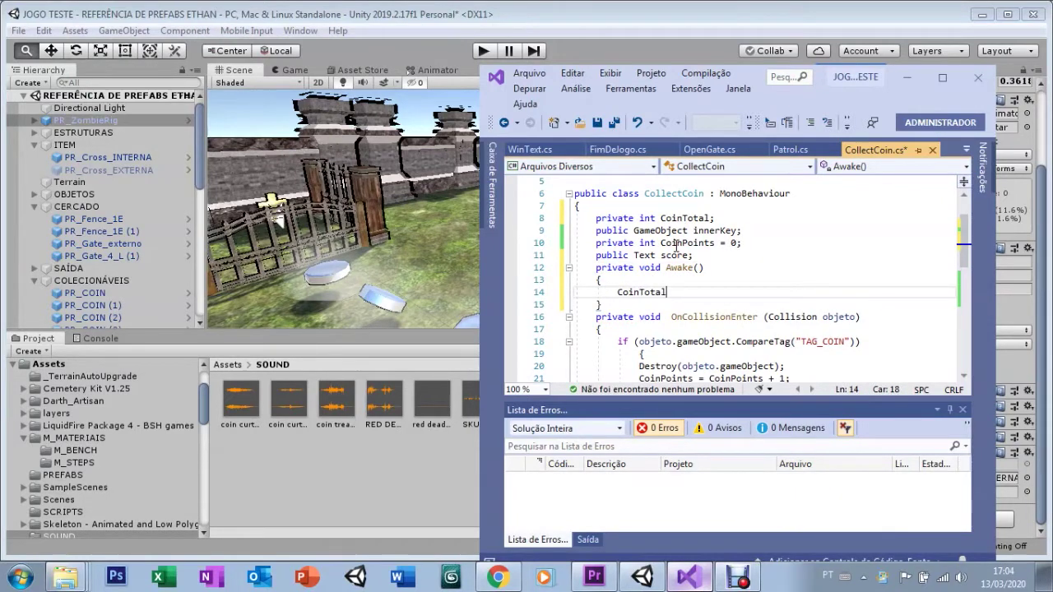
pyautogui.write('=')
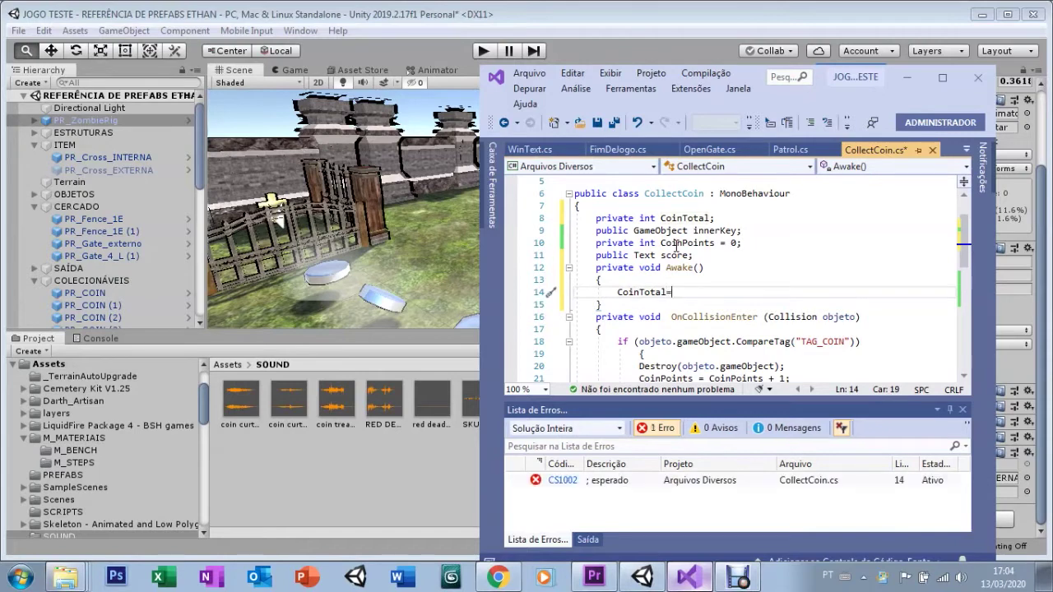
pyautogui.write('GameOb')
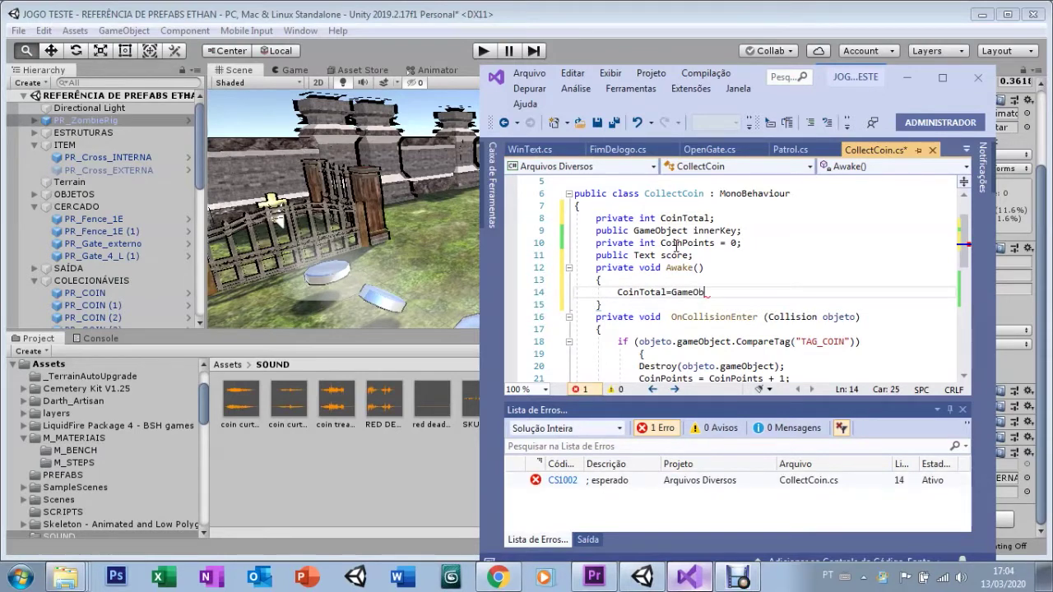
pyautogui.write('ject.FindGa')
pyautogui.write('meObjects')
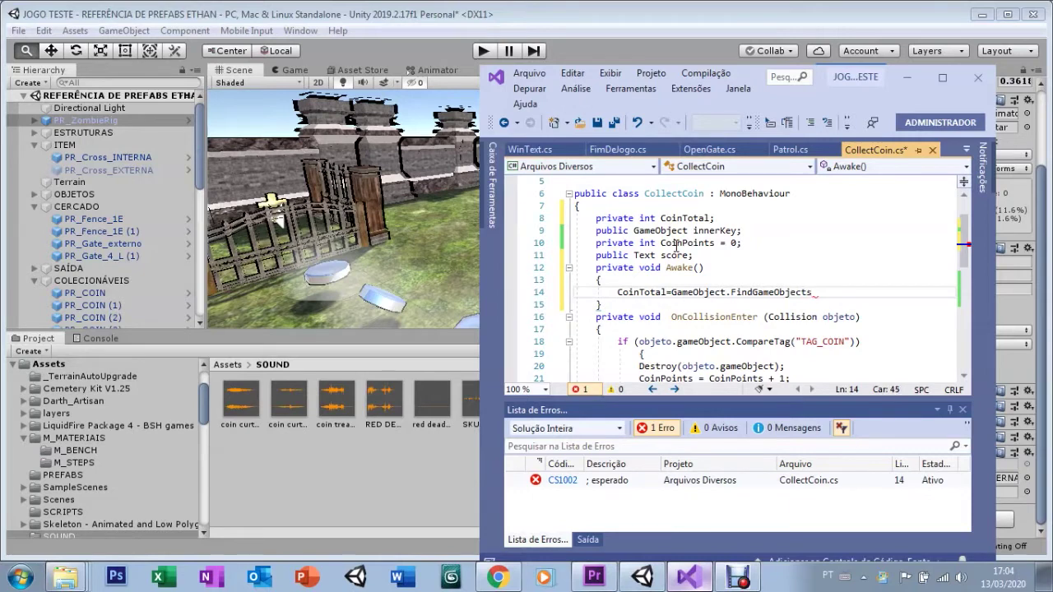
pyautogui.write('WithTag')
pyautogui.write('("T')
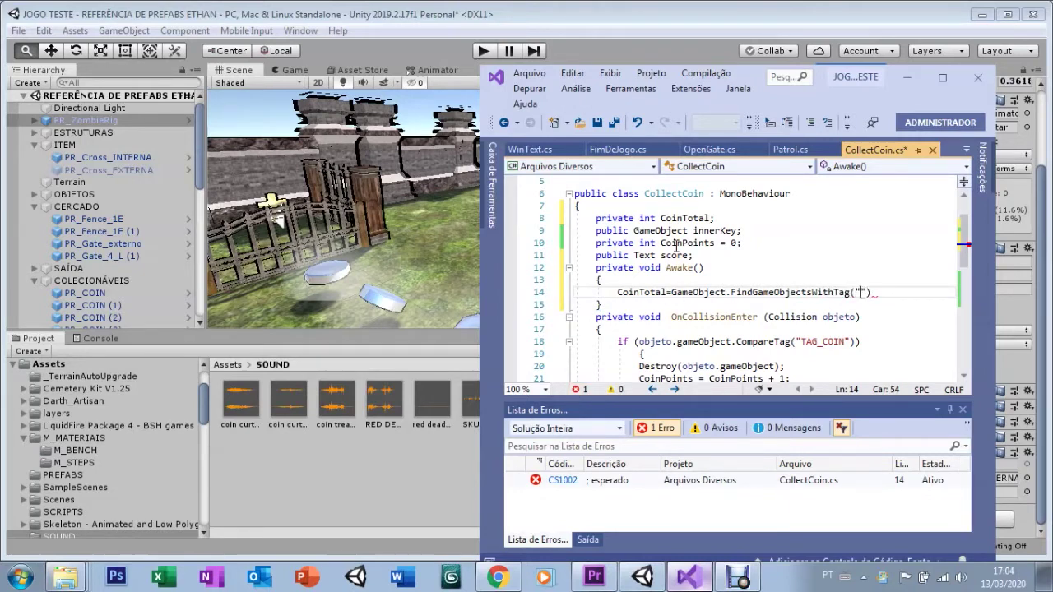
pyautogui.write('A')
pyautogui.write('G_COIN')
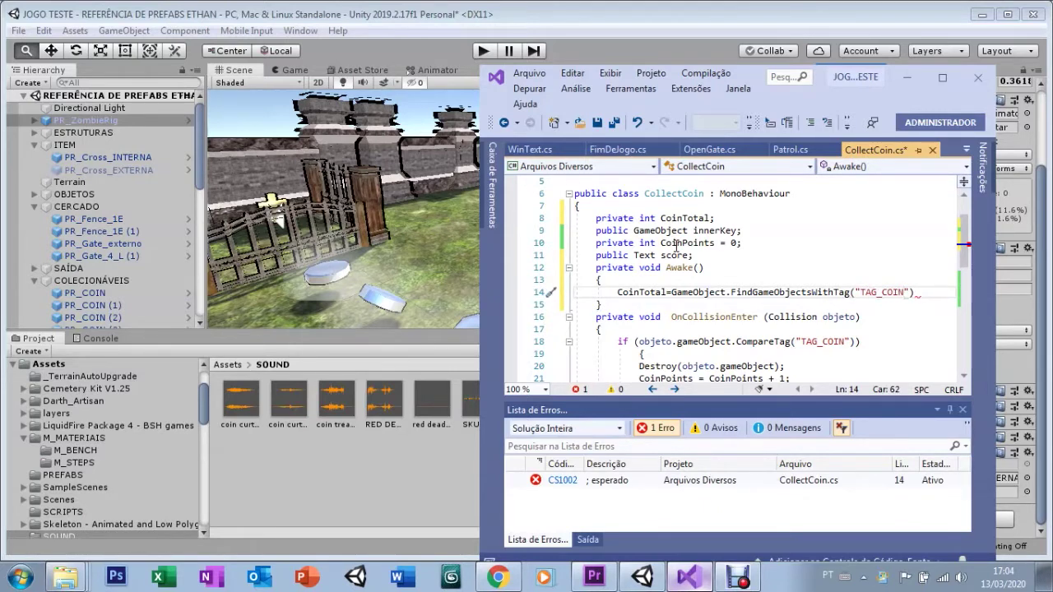
pyautogui.doubleClick(816, 292)
pyautogui.click(807, 292)
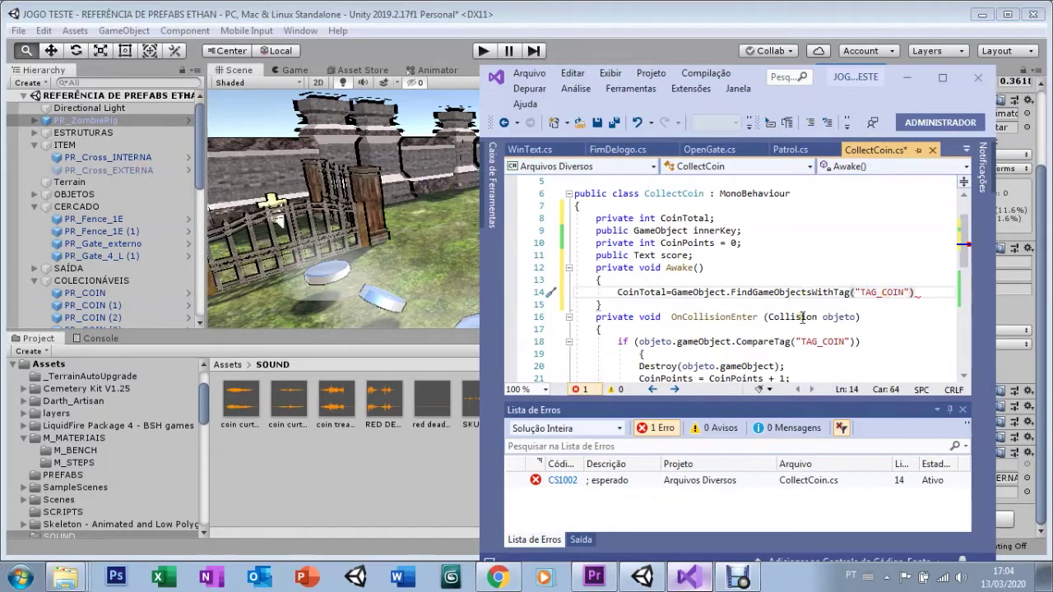
pyautogui.click(640, 292)
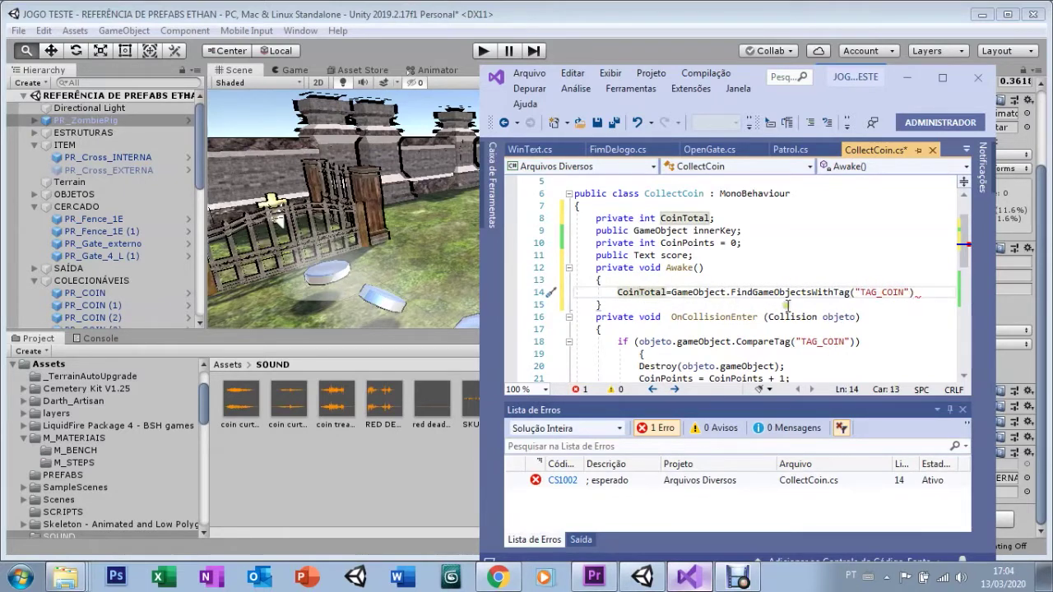
pyautogui.press('Right')
pyautogui.press('Right')
pyautogui.press('Right')
pyautogui.click(700, 293)
pyautogui.click(785, 293)
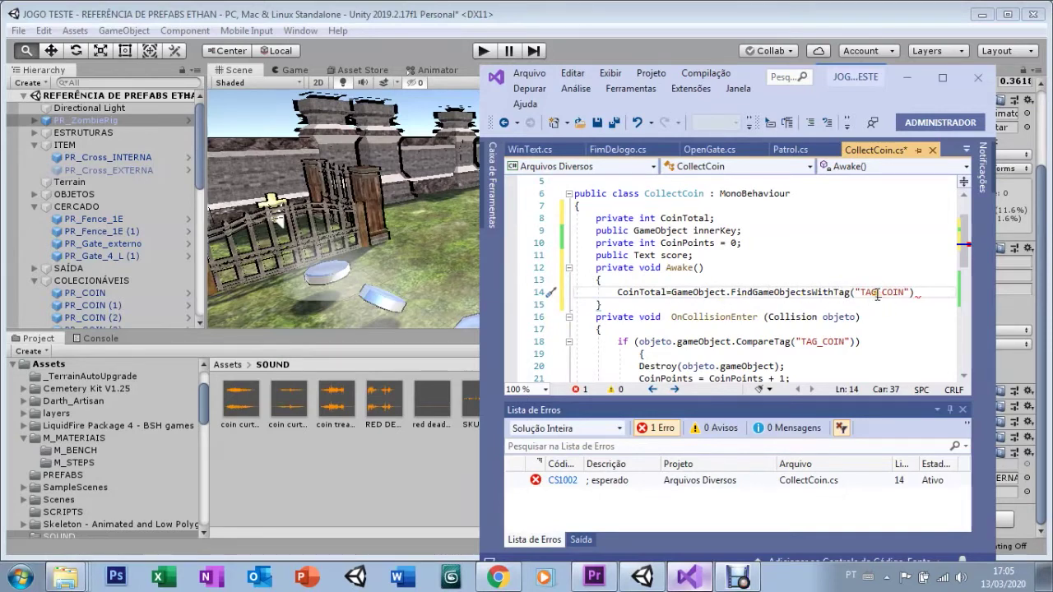
pyautogui.click(689, 293)
pyautogui.click(909, 293)
pyautogui.press('BackSpace')
pyautogui.press('BackSpace')
pyautogui.write(').Lenght')
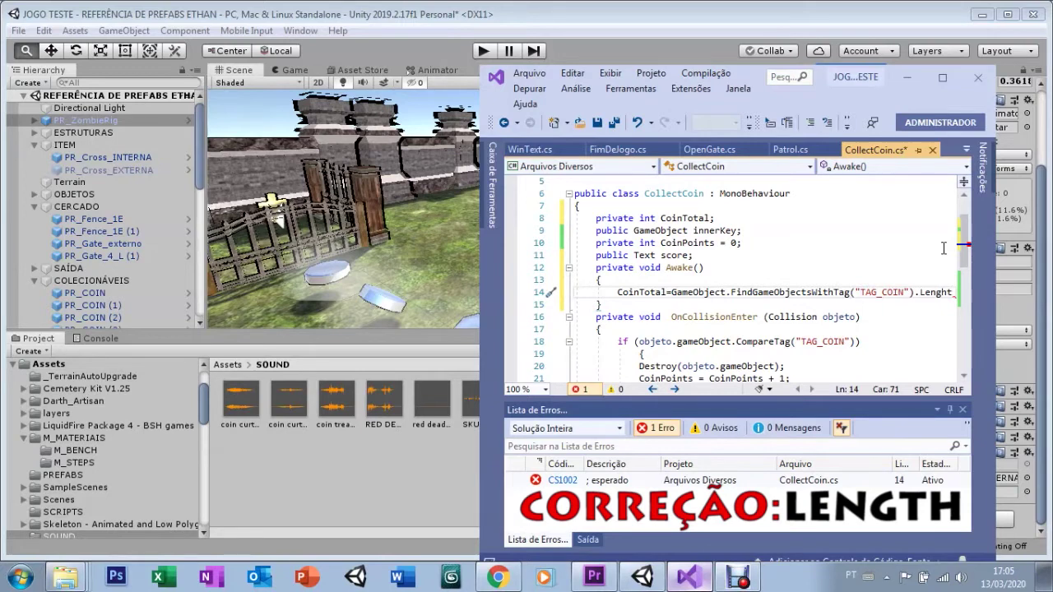
pyautogui.write(';')
pyautogui.press('Return')
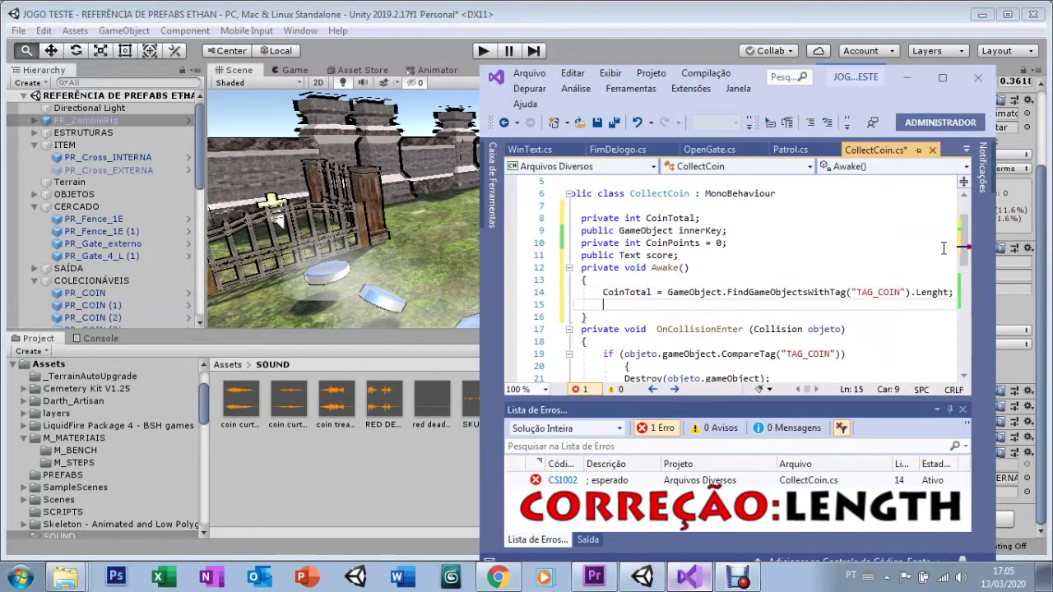
pyautogui.hotkey('ctrl', 'shift', 'l')
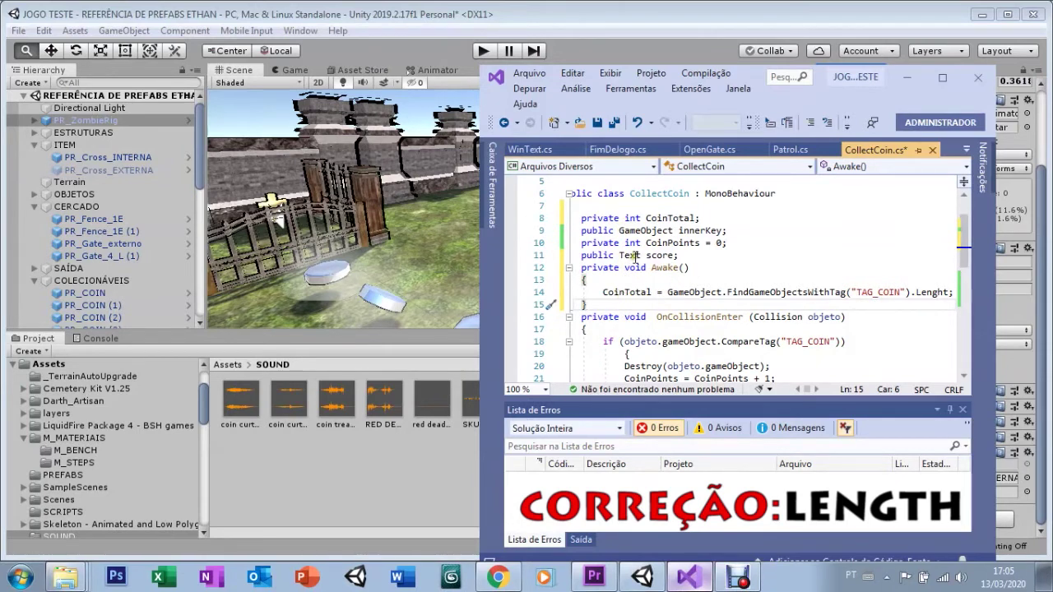
# Step: Trace CoinTotal's references and declaration, confirming the Error List shows 0 errors
pyautogui.click(665, 218)
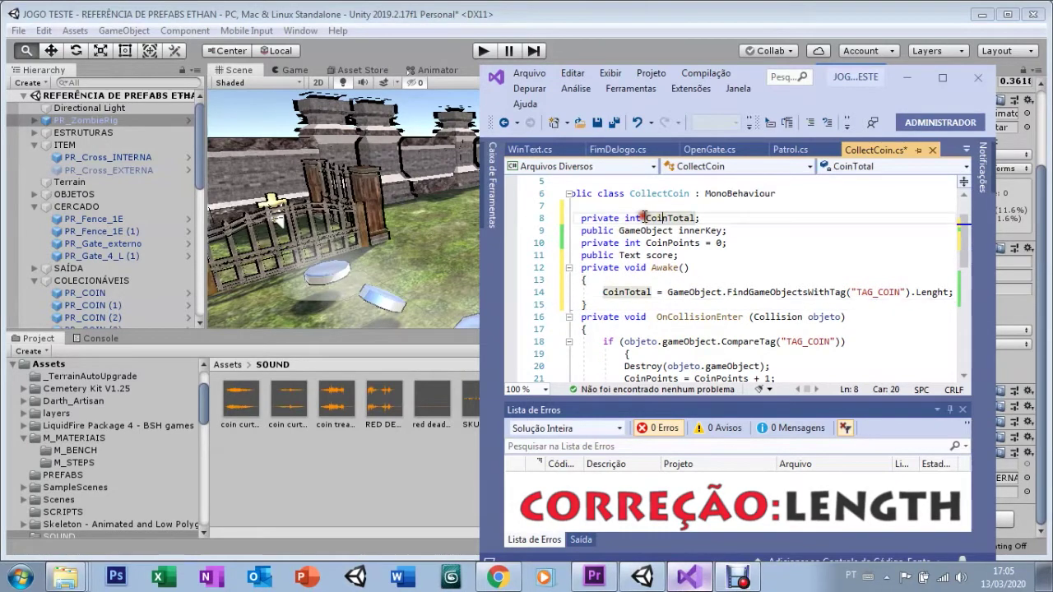
pyautogui.click(629, 218)
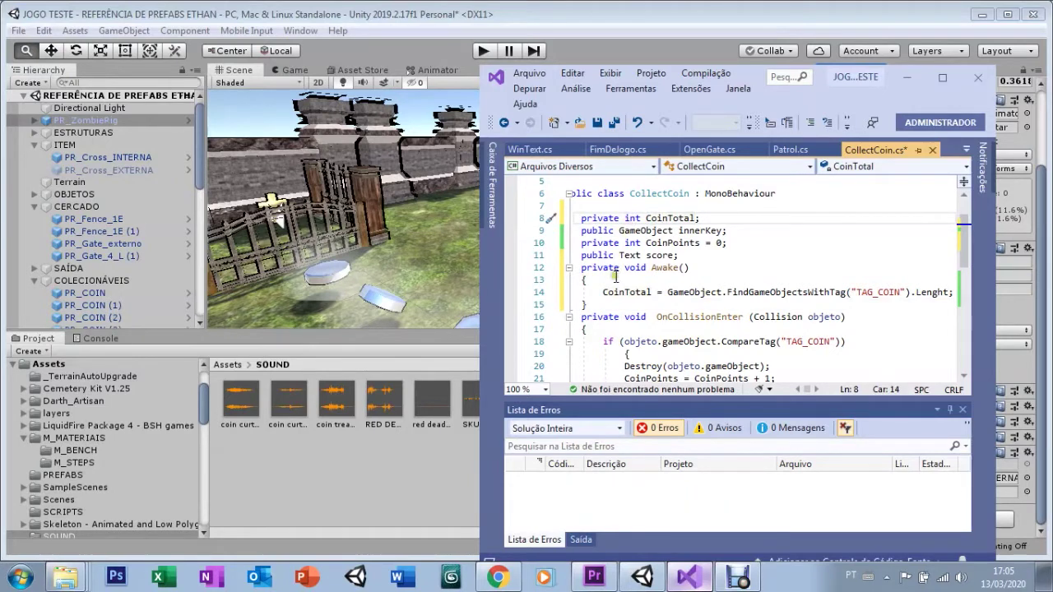
pyautogui.click(603, 268)
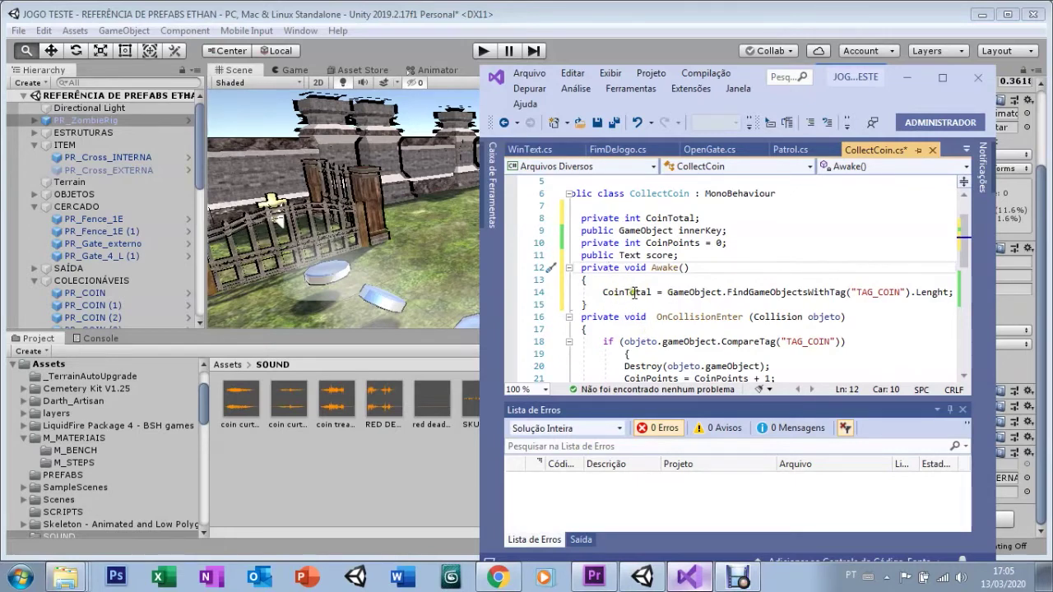
pyautogui.doubleClick(634, 293)
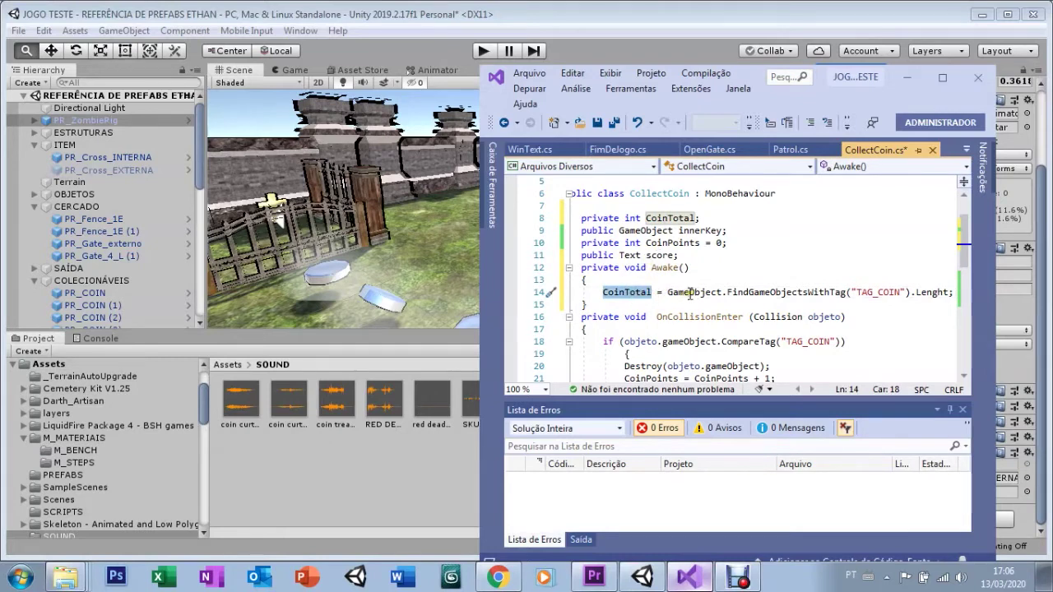
pyautogui.click(690, 293)
pyautogui.click(696, 293)
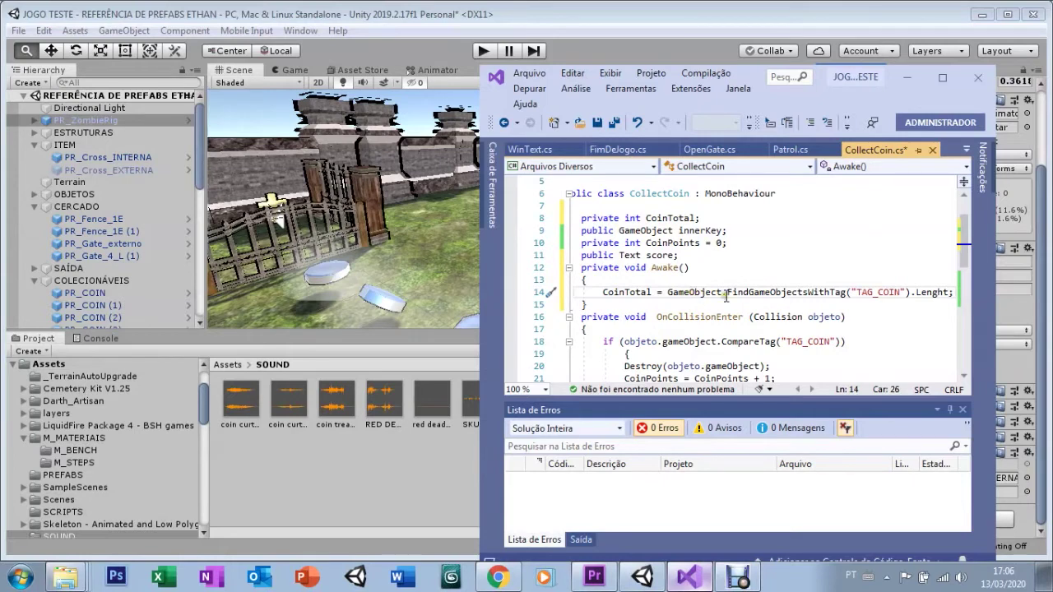
pyautogui.click(897, 291)
pyautogui.click(965, 262)
# Step: Replace 30 with CoinTotal in the CoinPoints check that reveals innerKey
pyautogui.scroll(-1, 741, 333)
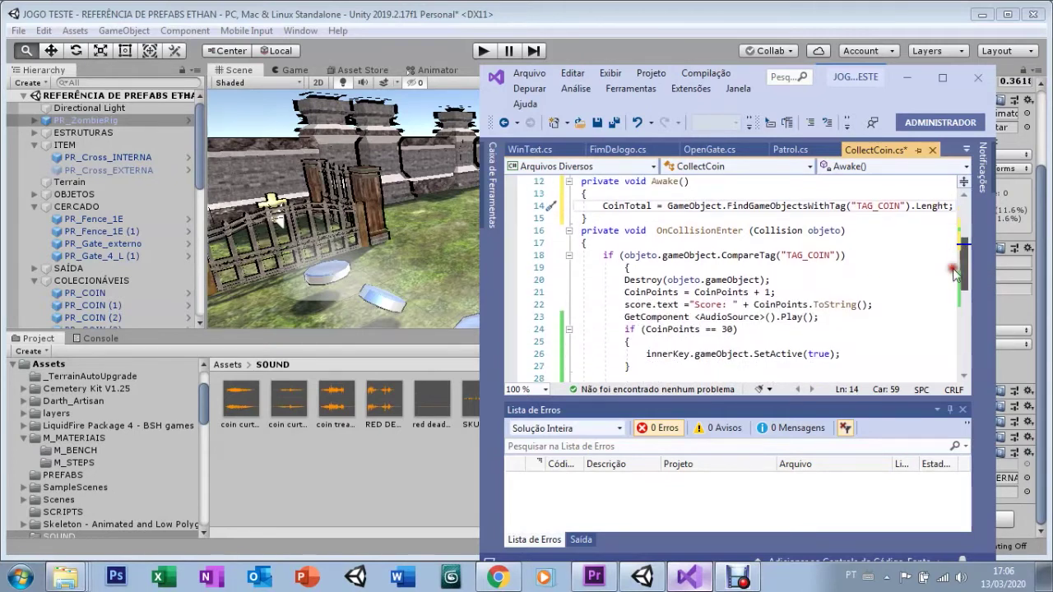
pyautogui.doubleClick(727, 329)
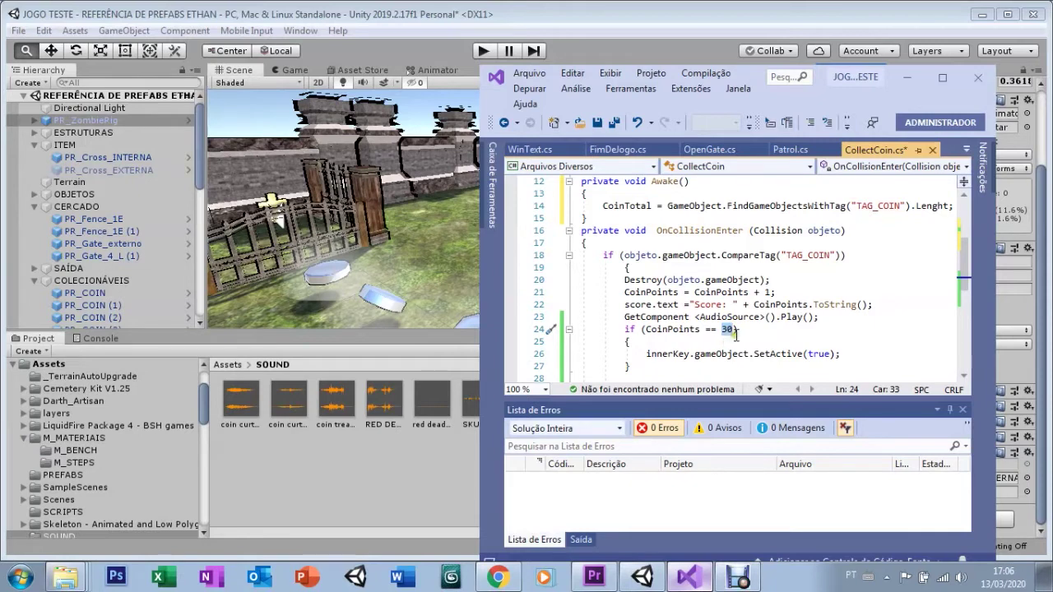
pyautogui.write('CoinTotal')
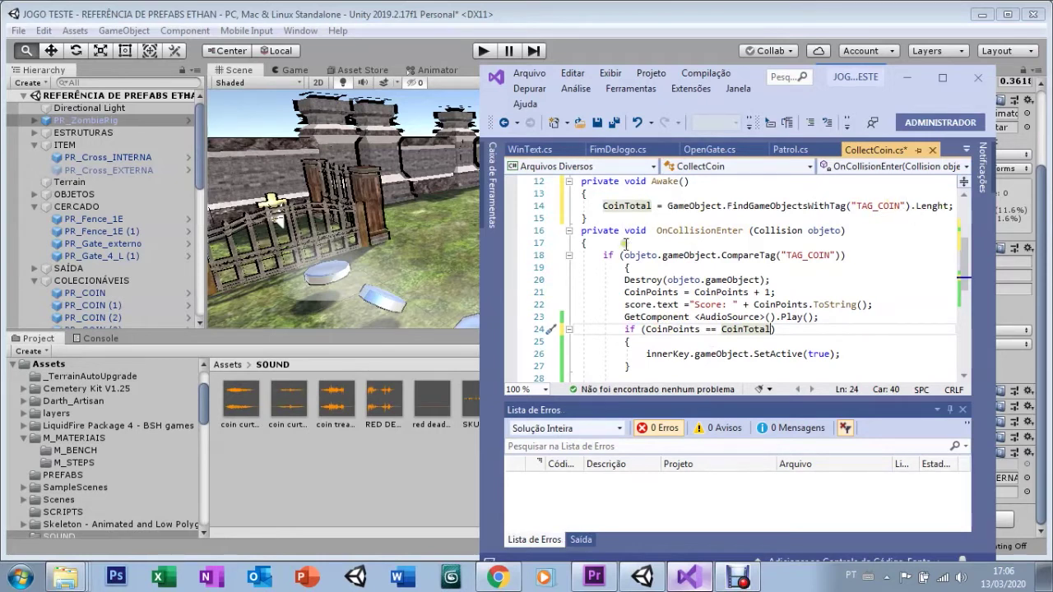
pyautogui.scroll(-2, 955, 284)
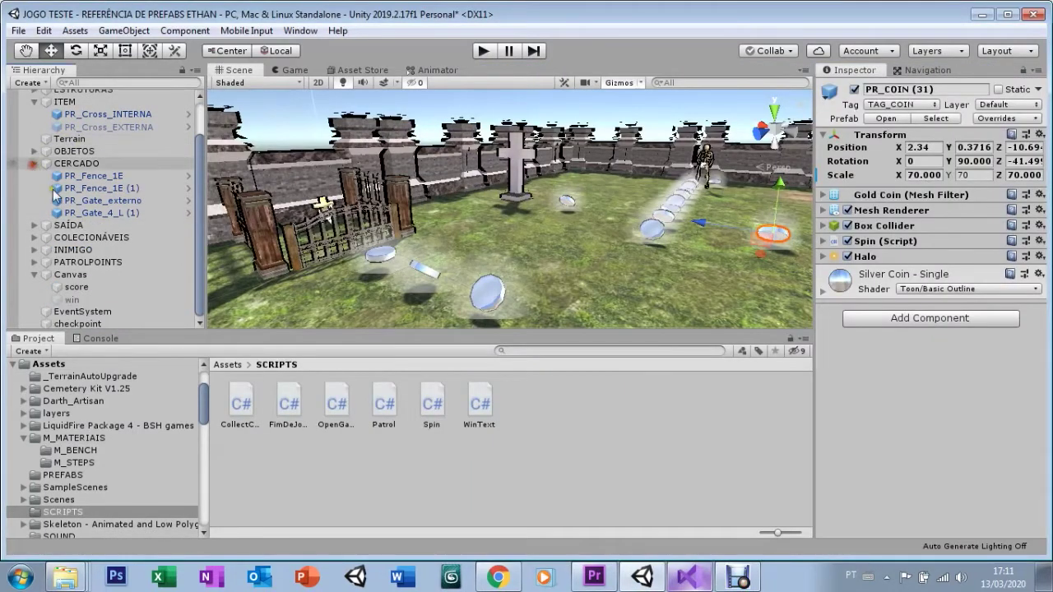
# Step: Delete PR_COIN (1) through PR_COIN (31) under COLECIONÁVEIS, then frame the player in the Scene view
pyautogui.click(34, 163)
pyautogui.click(34, 231)
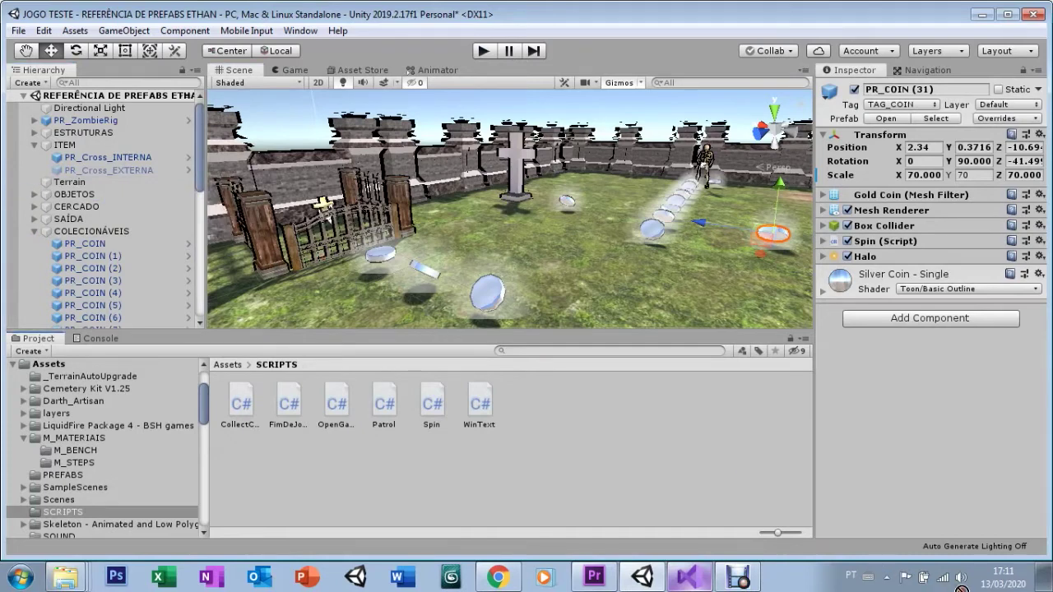
pyautogui.click(84, 245)
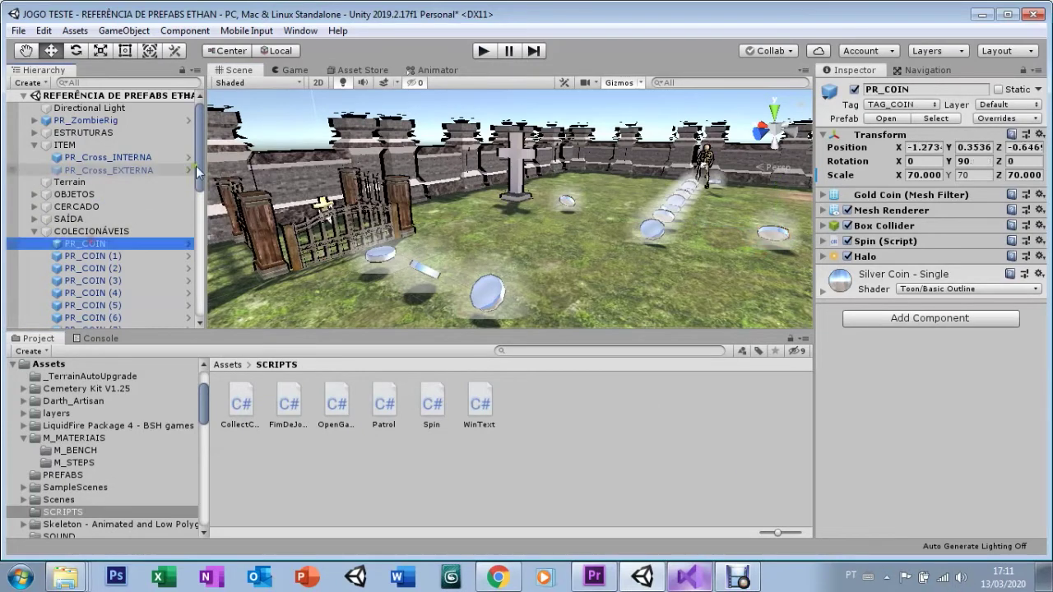
pyautogui.scroll(-2, 196, 185)
pyautogui.click(119, 220)
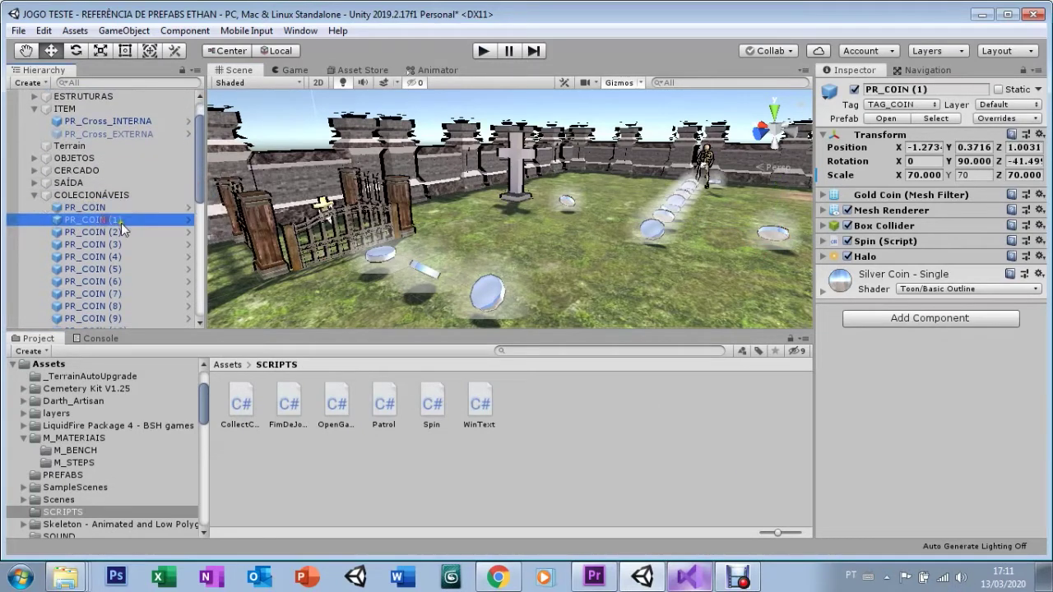
pyautogui.moveTo(196, 185); pyautogui.dragTo(186, 280)
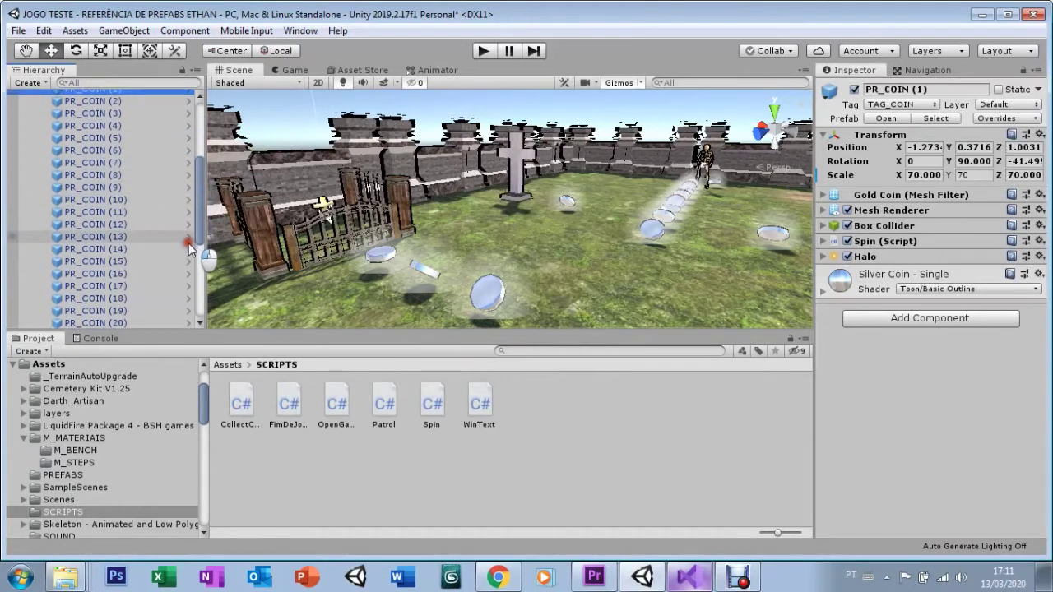
pyautogui.scroll(-2, 148, 288)
pyautogui.keyDown('shift'); pyautogui.click(112, 281); pyautogui.keyUp('shift')
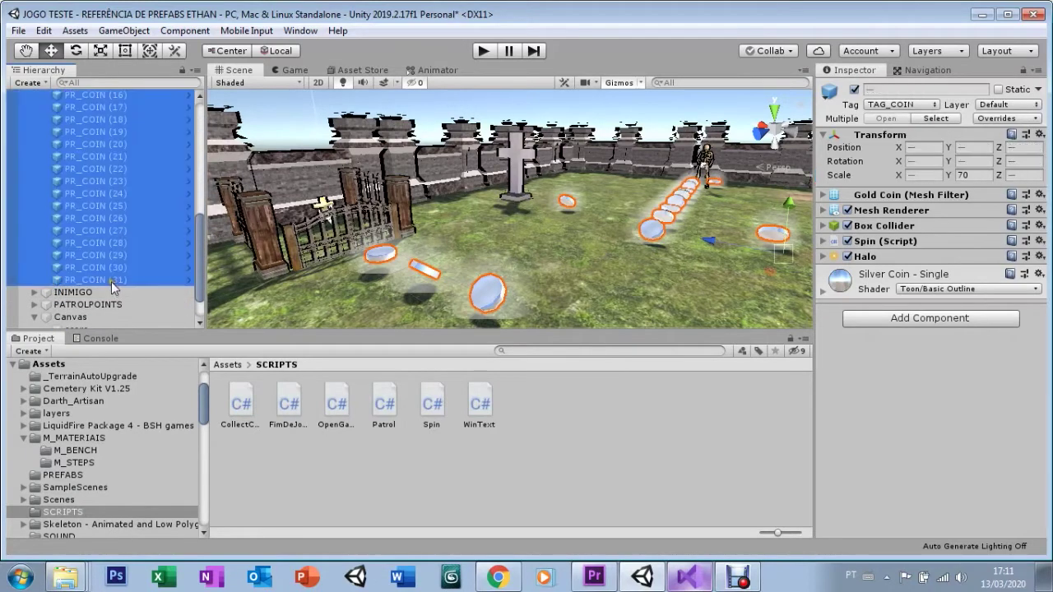
pyautogui.press('Delete')
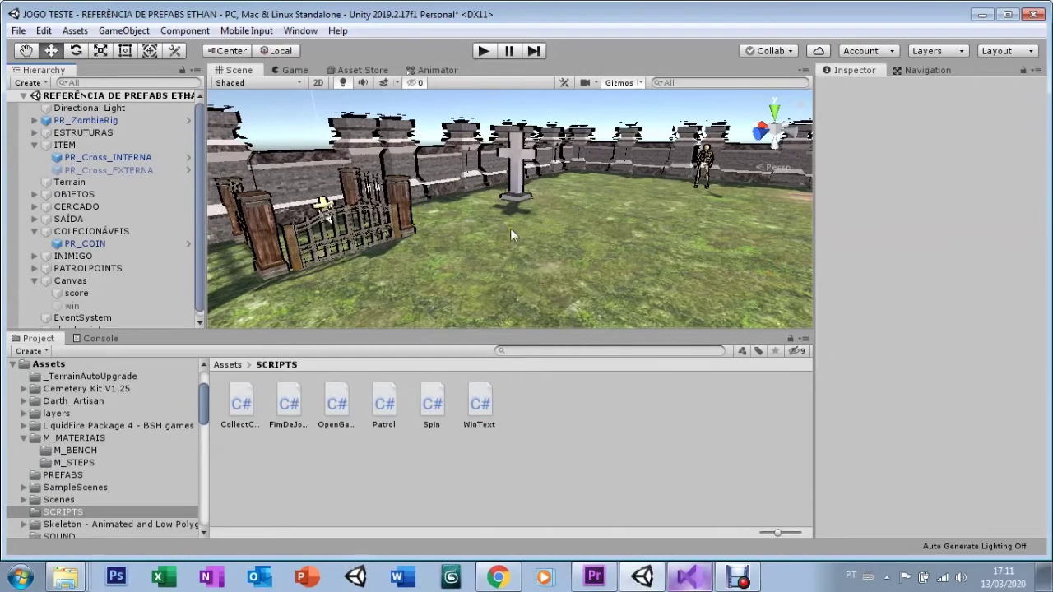
pyautogui.moveTo(510, 228); pyautogui.dragTo(461, 238, button='right')
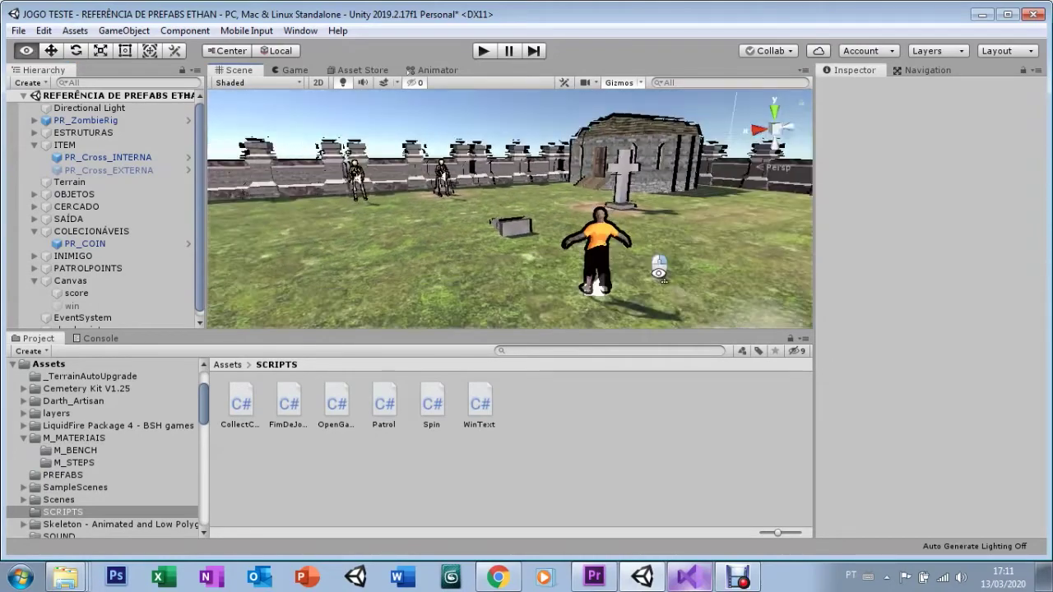
pyautogui.moveTo(461, 238); pyautogui.dragTo(612, 172, button='right')
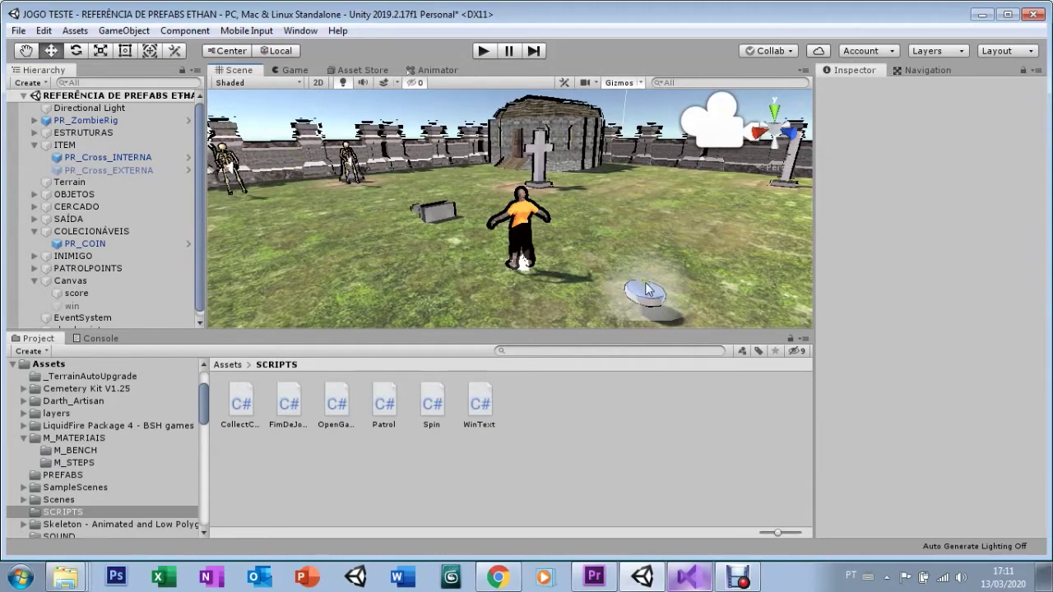
# Step: Playtest with one coin, steering the character with W, A and D to collect it, then stop
pyautogui.click(483, 50)
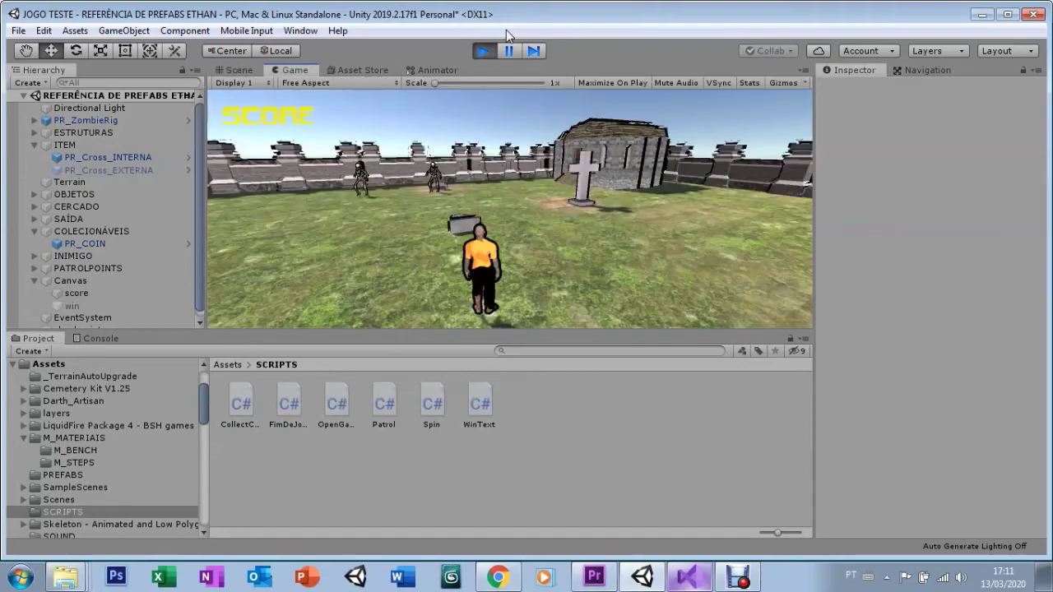
pyautogui.press('w')
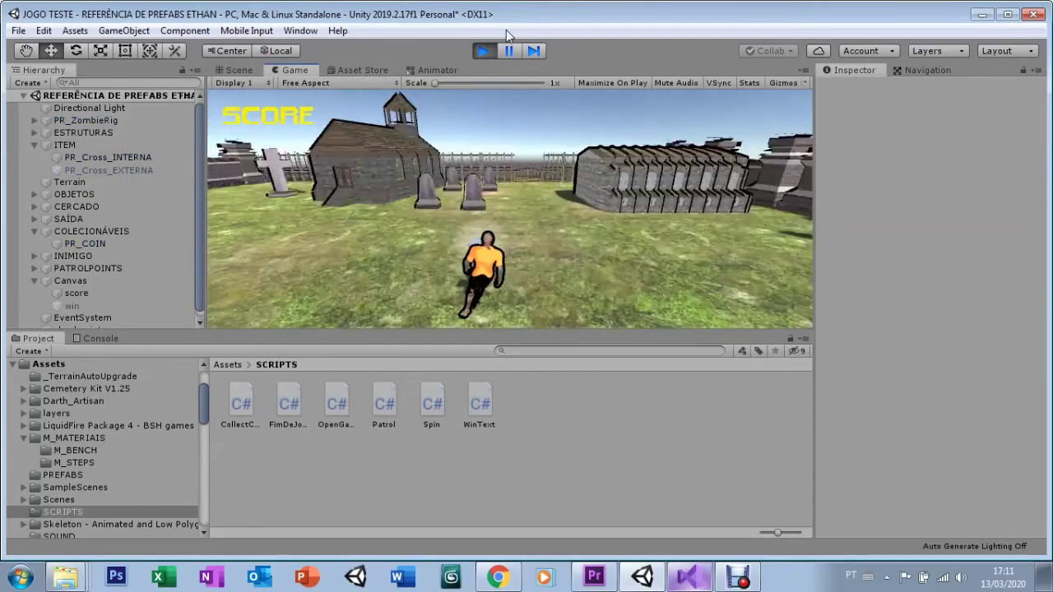
pyautogui.press('w')
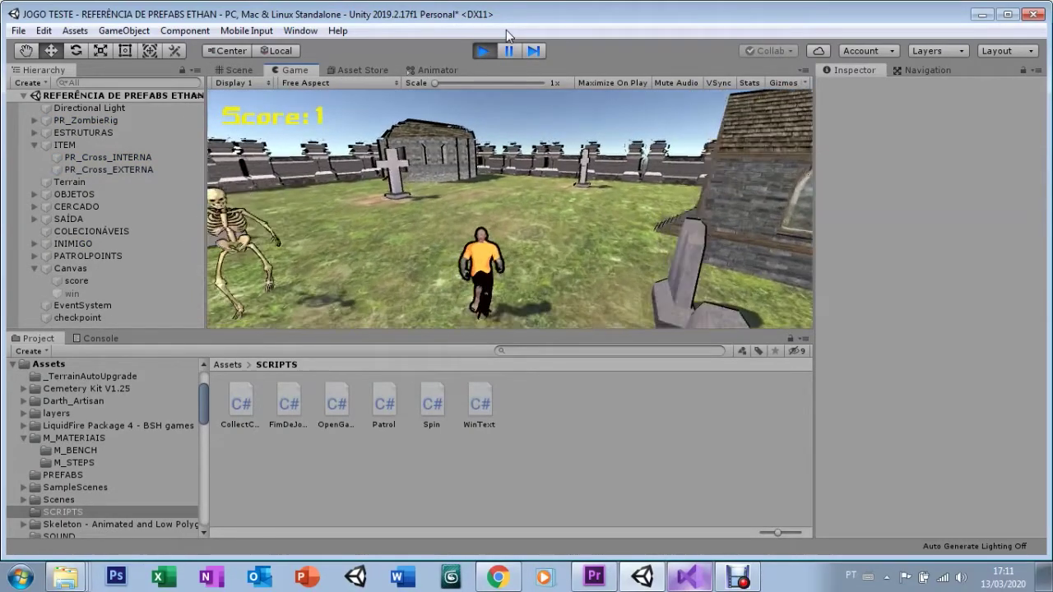
pyautogui.press('w')
pyautogui.press('a')
pyautogui.press('d')
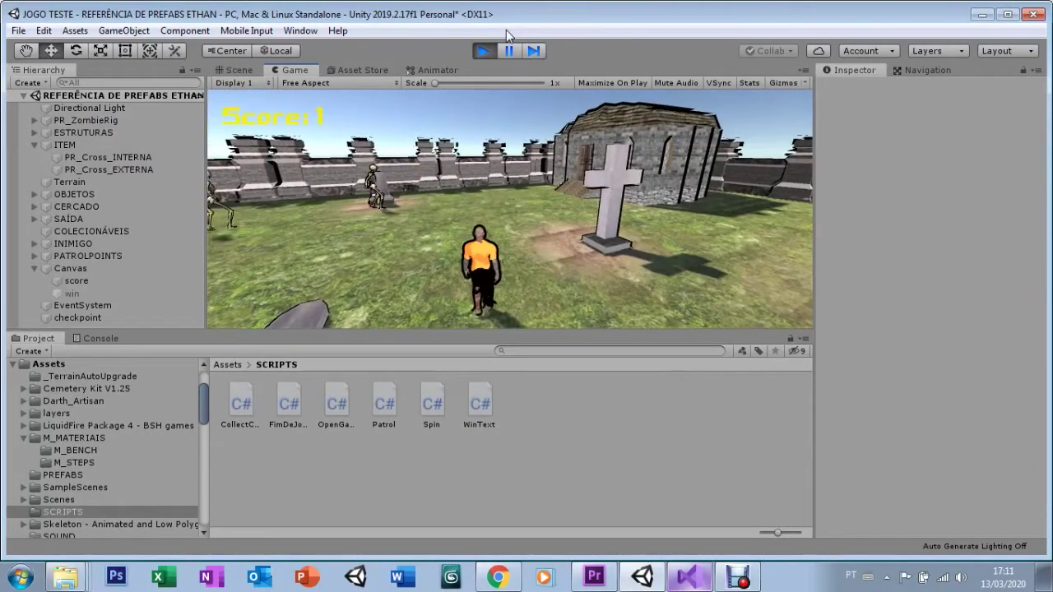
pyautogui.click(482, 51)
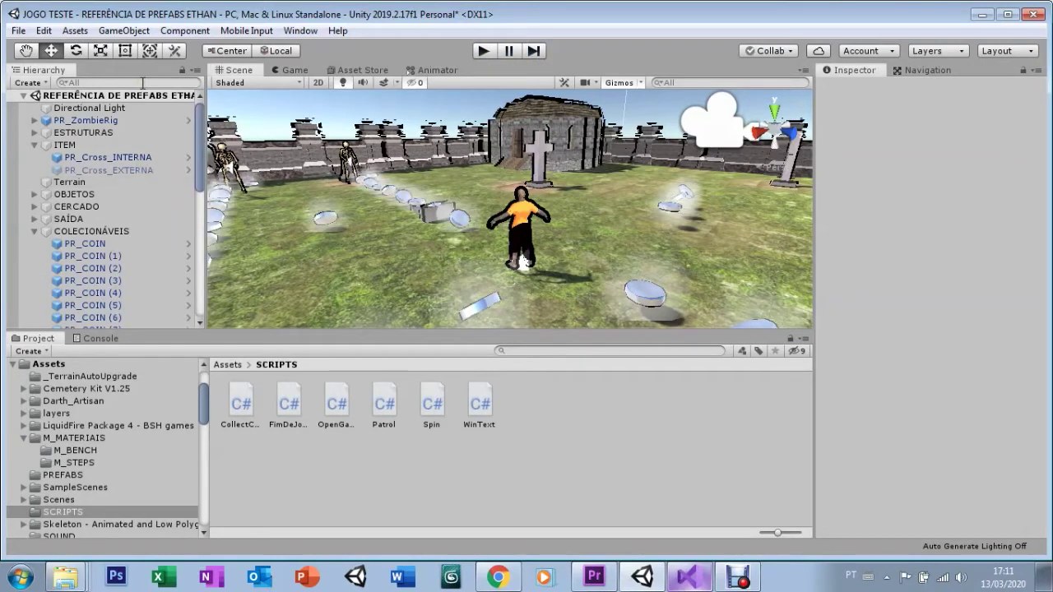
# Step: Delete PR_COIN (2) through PR_COIN (31), leaving two coins, and start a playtest
pyautogui.click(91, 268)
pyautogui.moveTo(202, 168); pyautogui.dragTo(194, 251)
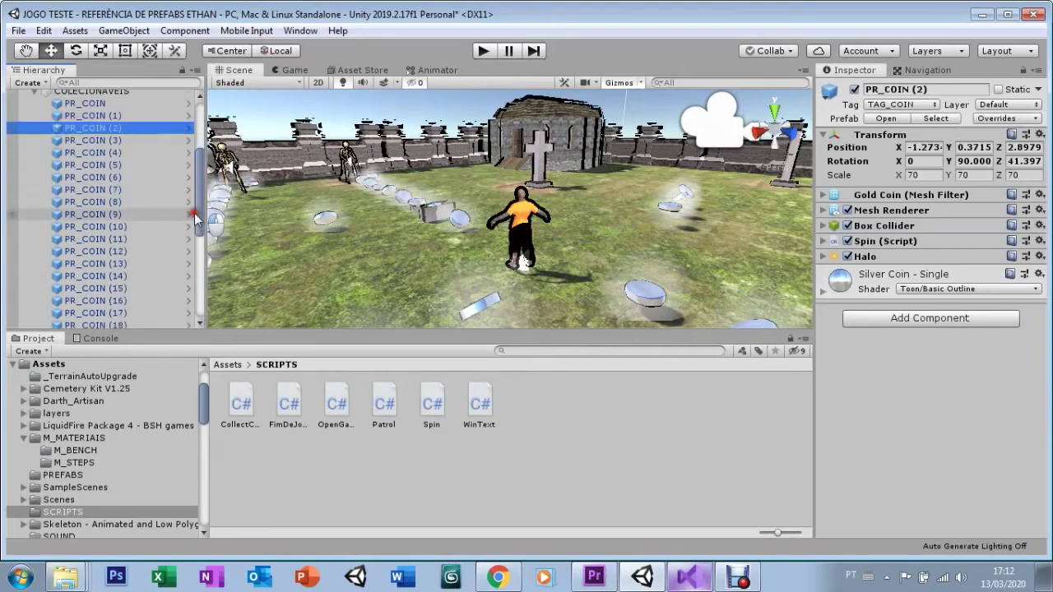
pyautogui.scroll(-3, 191, 263)
pyautogui.scroll(-3, 191, 272)
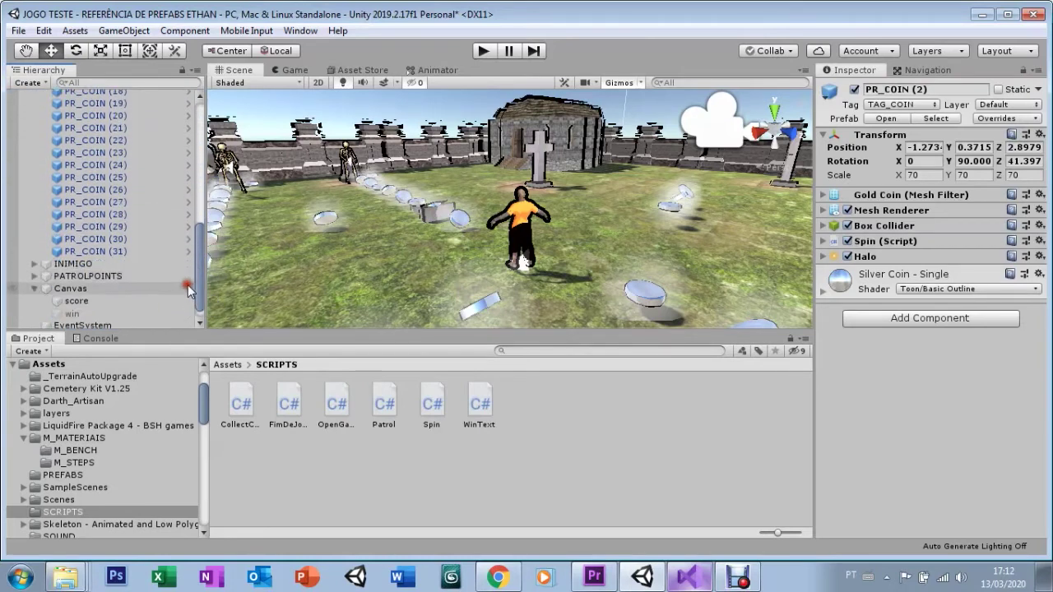
pyautogui.keyDown('shift'); pyautogui.click(109, 250); pyautogui.keyUp('shift')
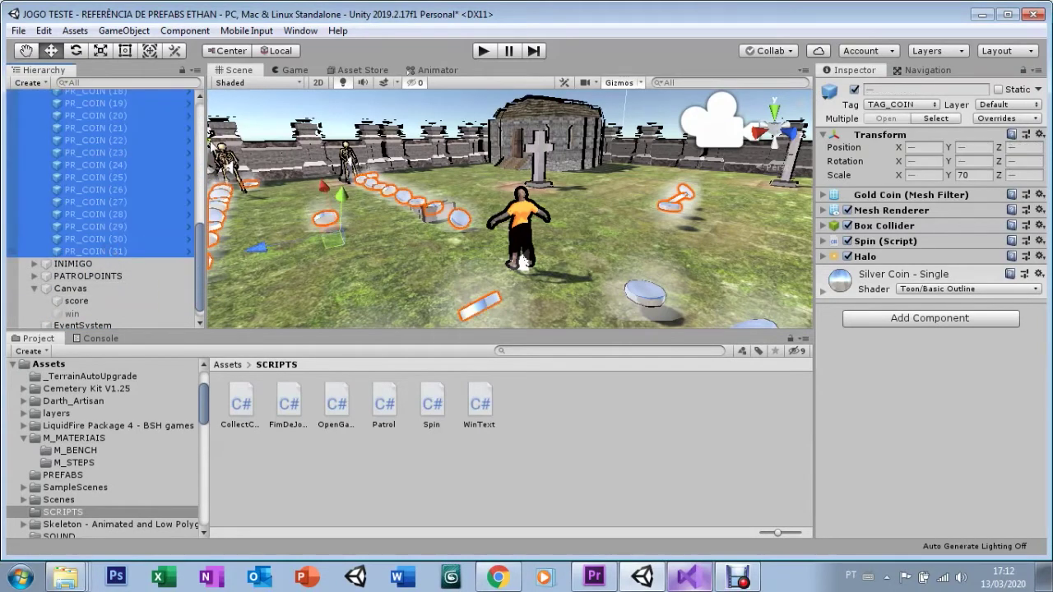
pyautogui.press('Delete')
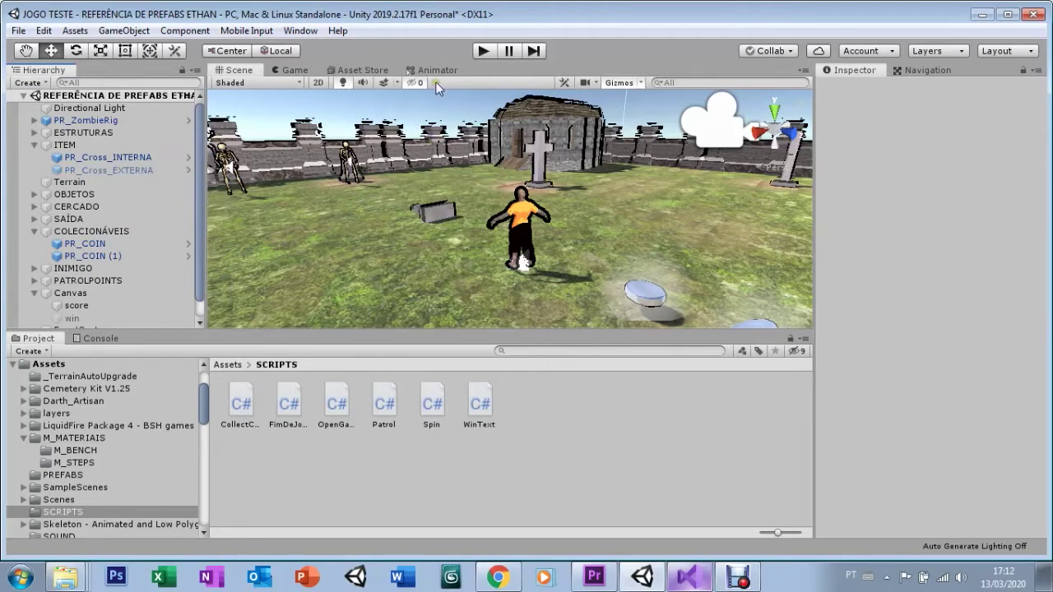
pyautogui.click(483, 52)
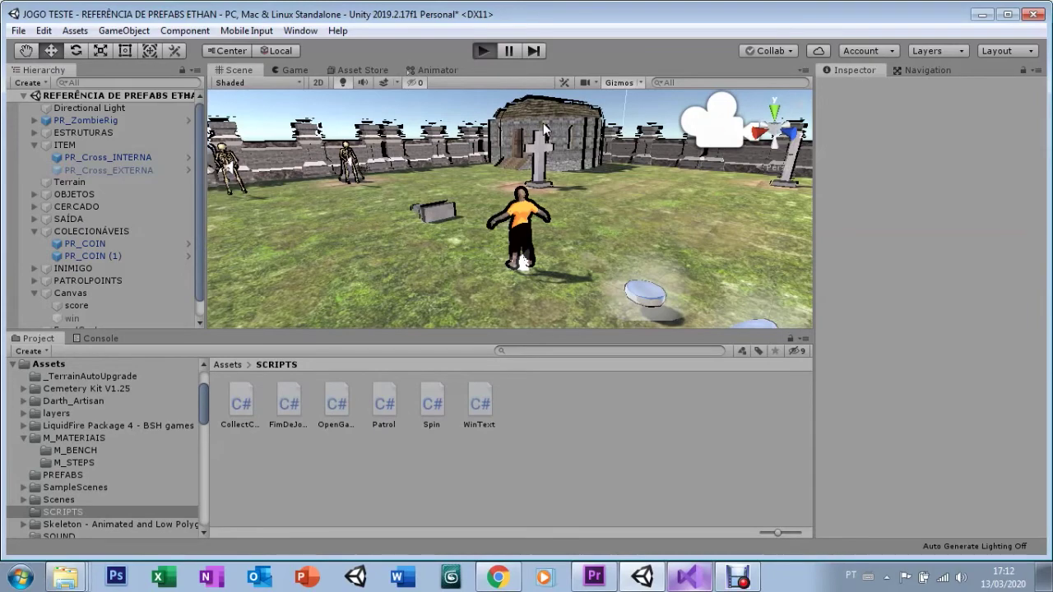
# Step: Steer the character through both coins until the score shows 2, then stop and restart the playtest
pyautogui.press('a')
pyautogui.press('a')
pyautogui.press('a')
pyautogui.press('a')
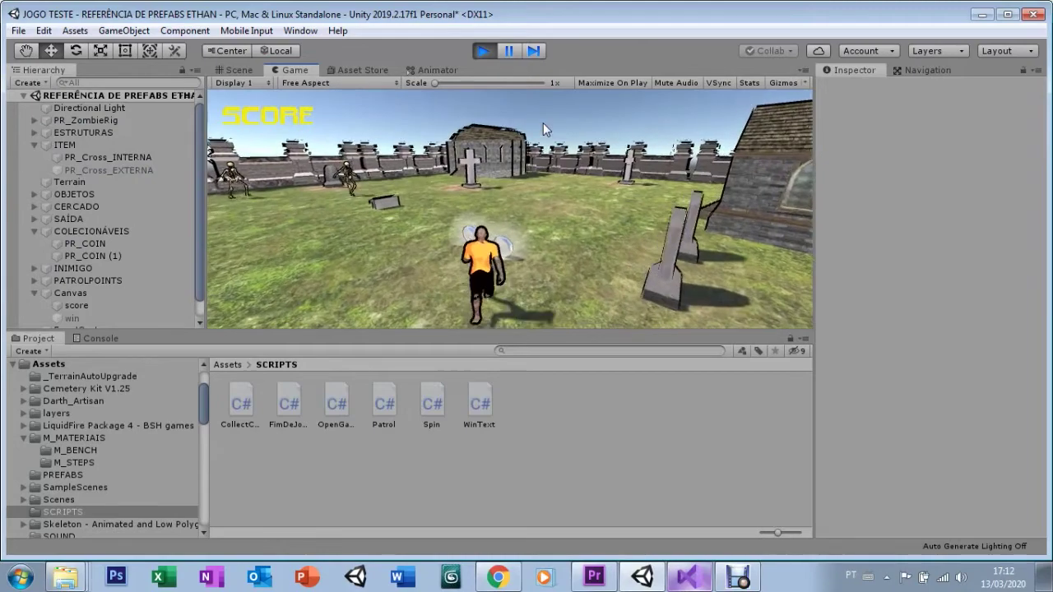
pyautogui.press('a')
pyautogui.press('d')
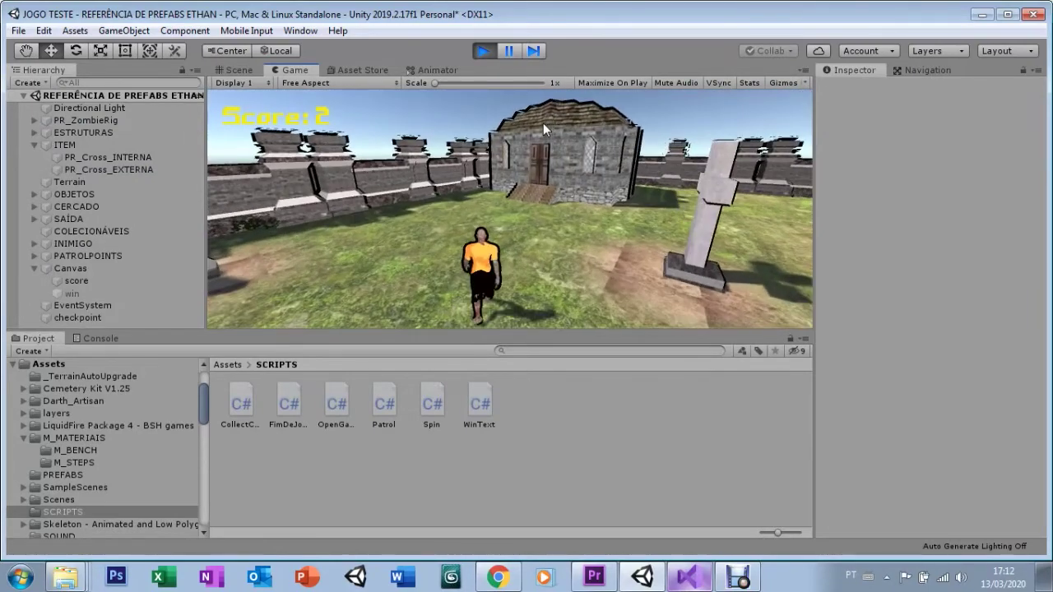
pyautogui.click(483, 50)
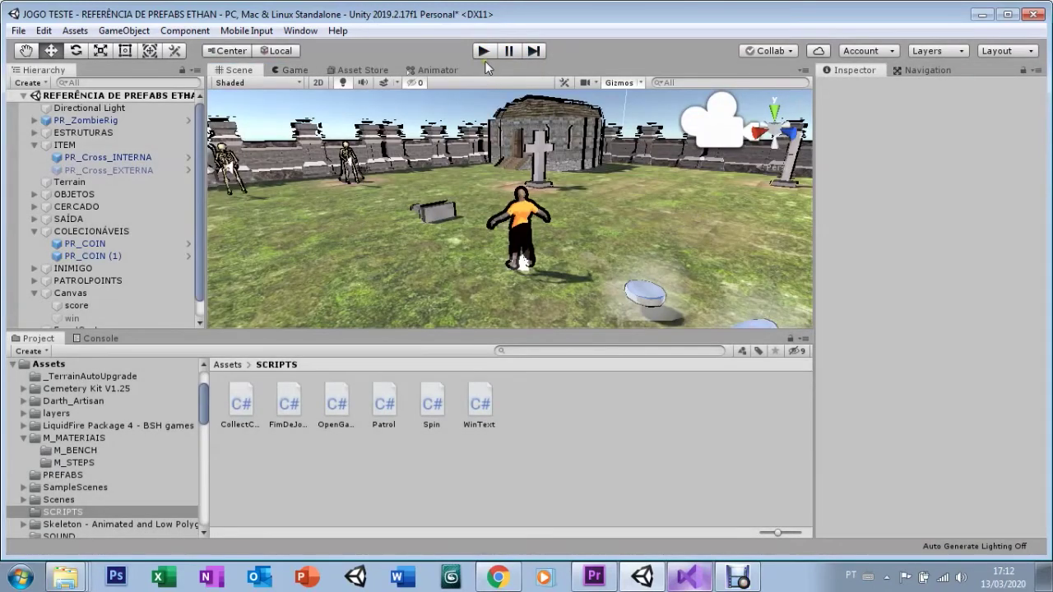
pyautogui.click(483, 50)
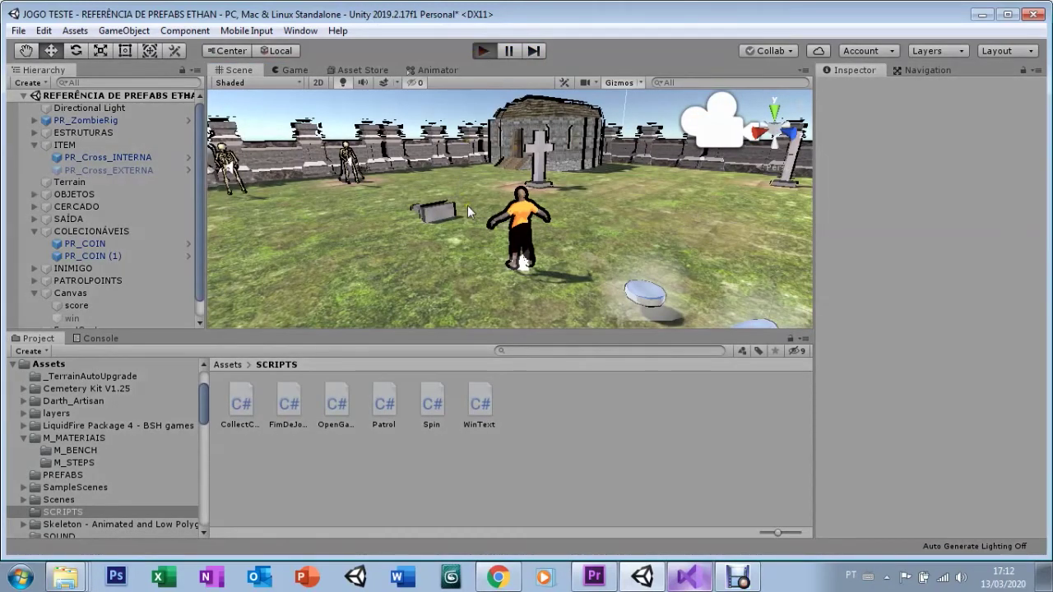